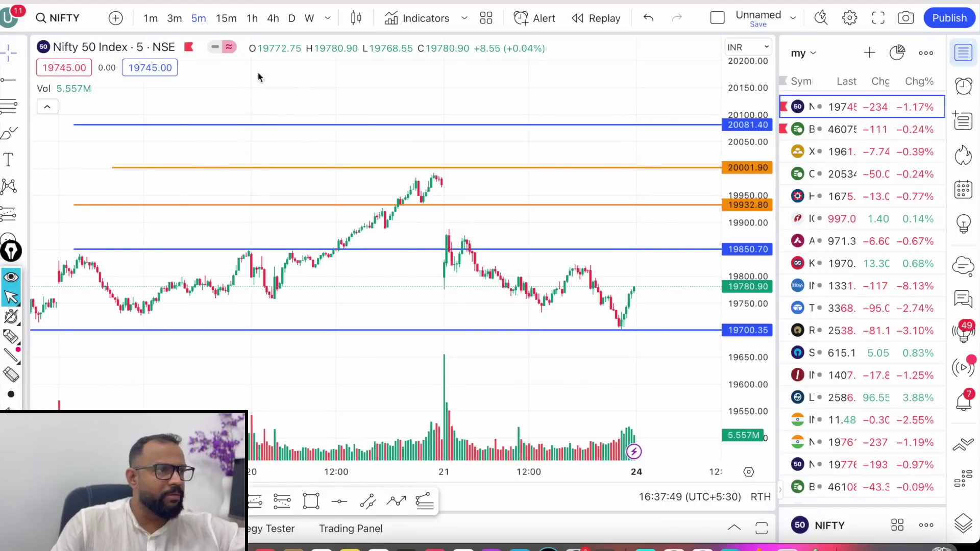
Switch the Nifty 50 chart to the 15-minute timeframe and lower the 19932.80 orange level to 19683.00.
click(227, 19)
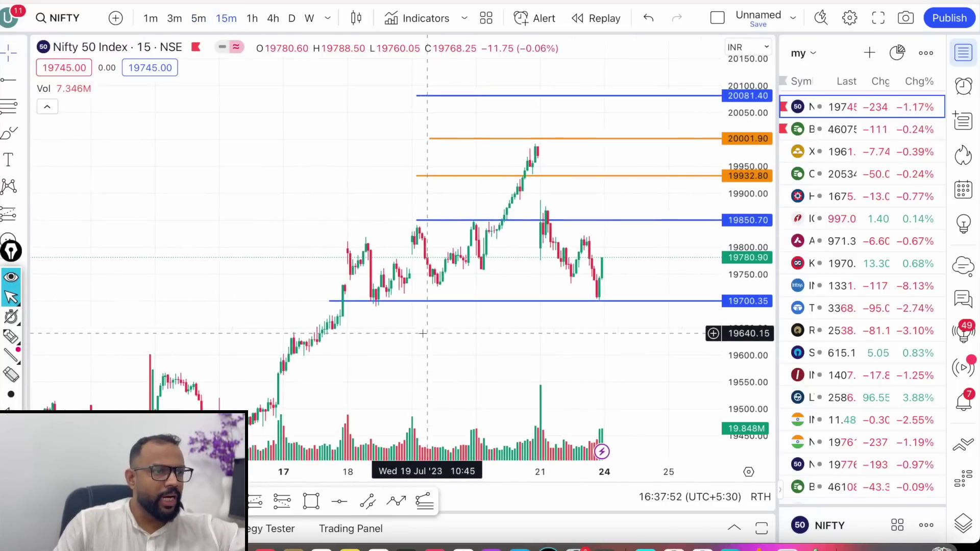
drag(483, 479, 285, 477)
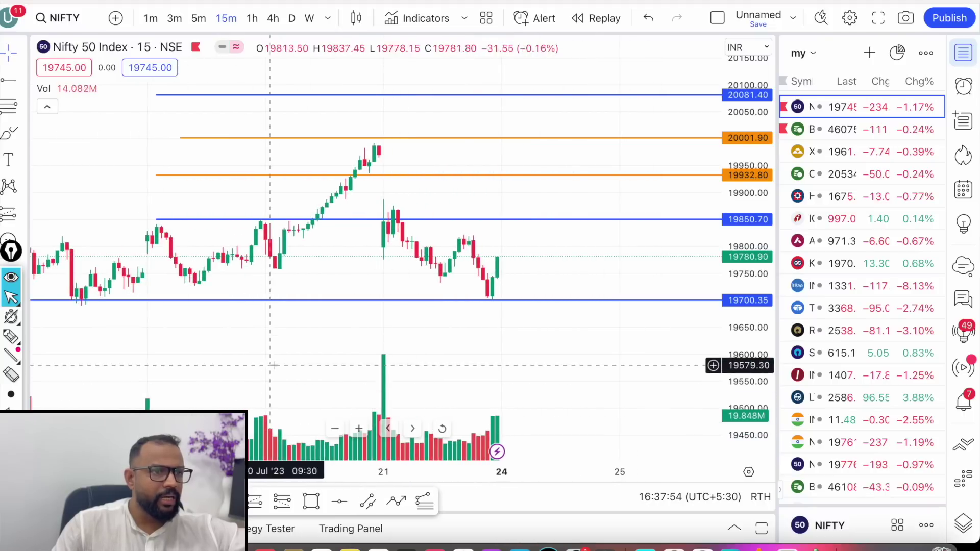
drag(269, 357, 352, 368)
drag(239, 185, 123, 322)
drag(184, 339, 191, 329)
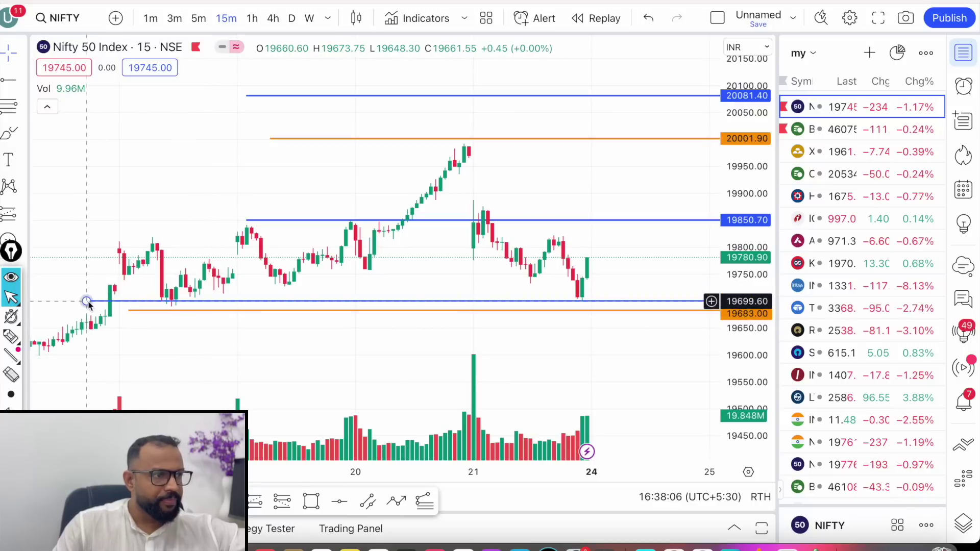
Lower the 19700.35 blue level to 19634.60 and the 20001.90 orange level to 19822.70.
drag(87, 301, 87, 336)
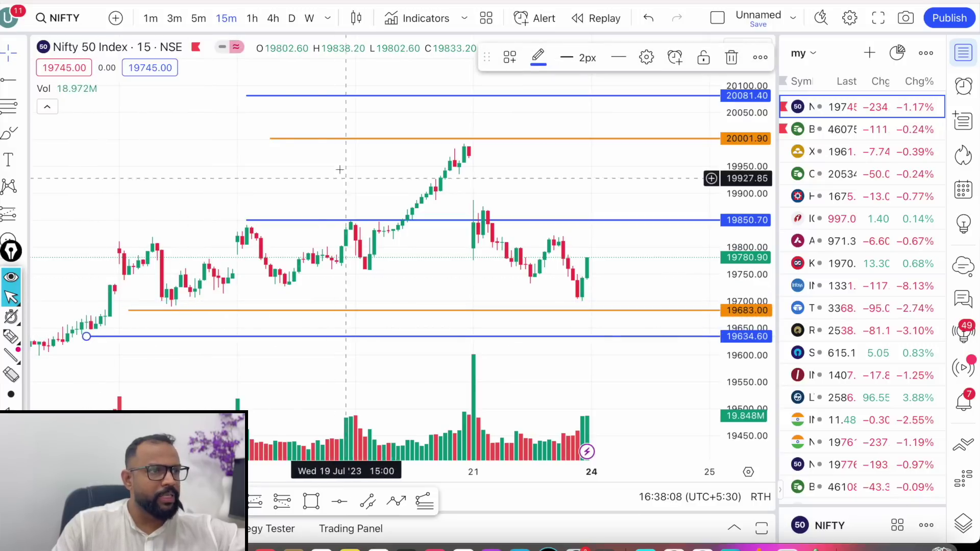
drag(270, 138, 242, 238)
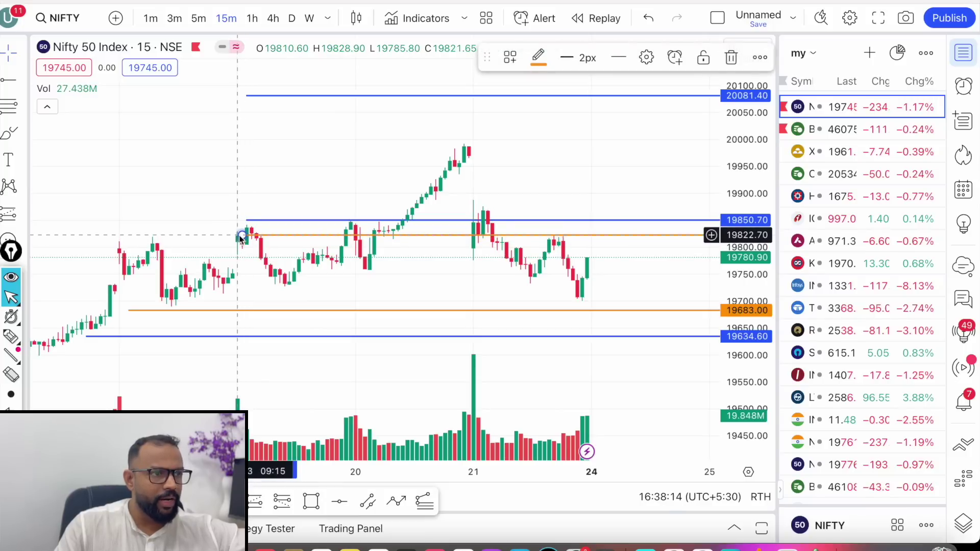
drag(486, 189, 407, 148)
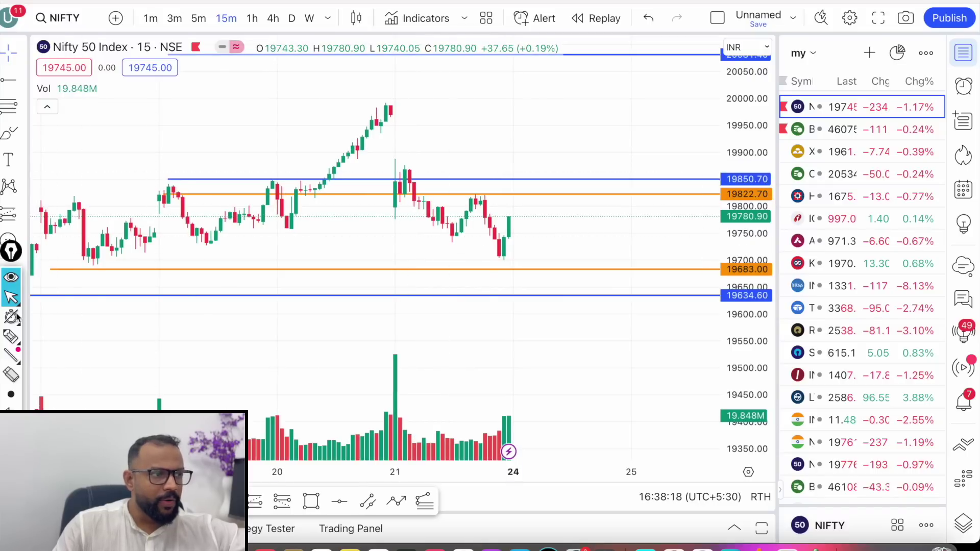
Sketch the recent price swings and a possible sideways range freehand, underline both orange levels, and clear the ink.
click(10, 337)
drag(517, 222, 525, 231)
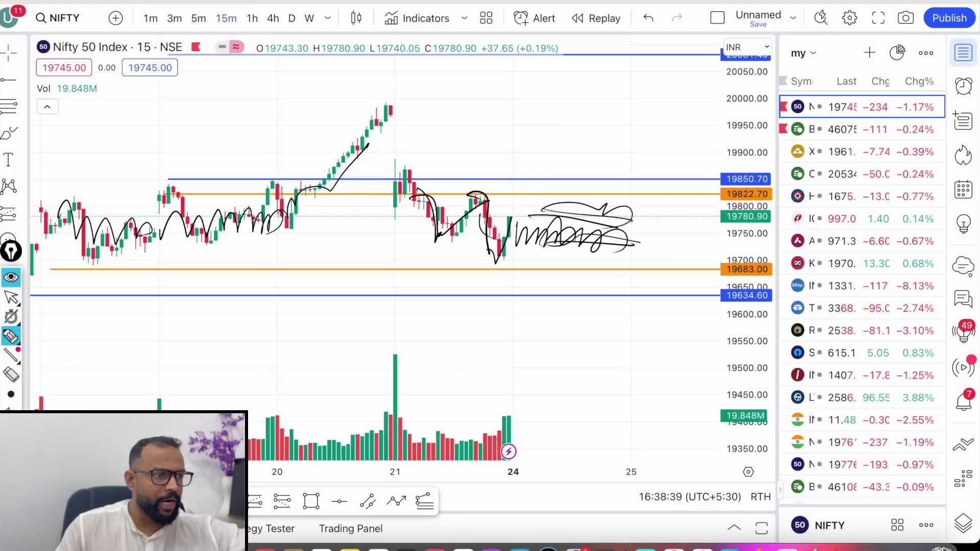
click(10, 451)
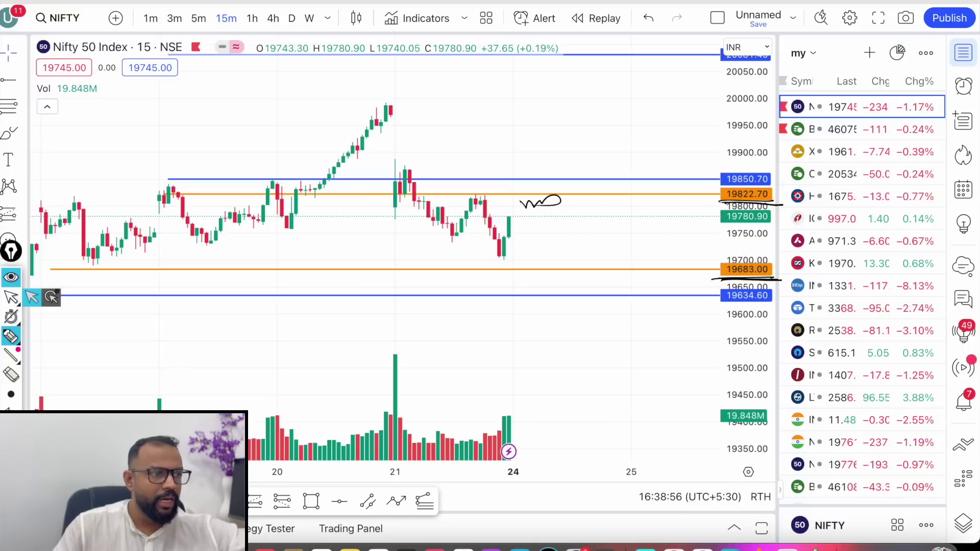
click(11, 317)
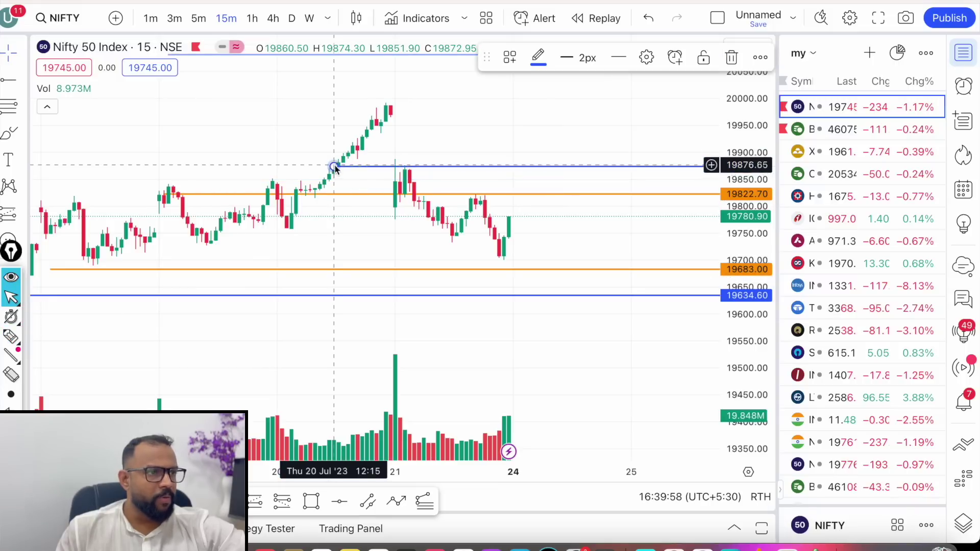
Anchor the blue level nearest the upper orange line at 19871.10 and lower the 20081.40 blue level to 19987.35.
drag(334, 167, 402, 172)
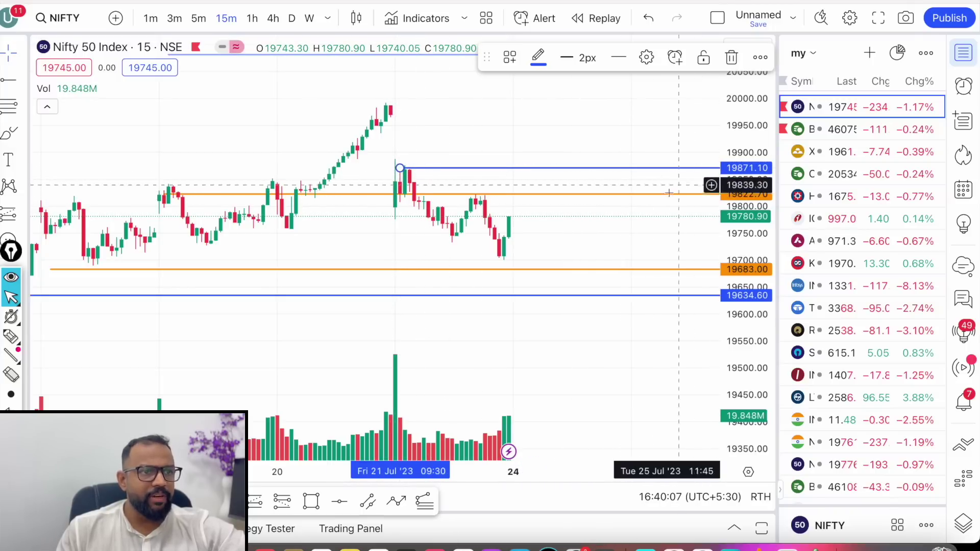
drag(630, 228, 570, 239)
drag(749, 302, 749, 266)
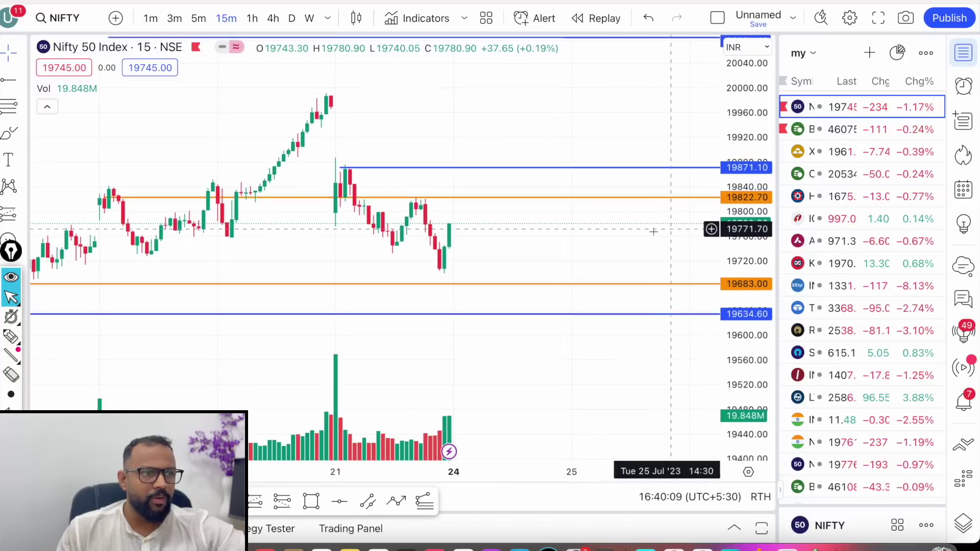
drag(623, 228, 608, 257)
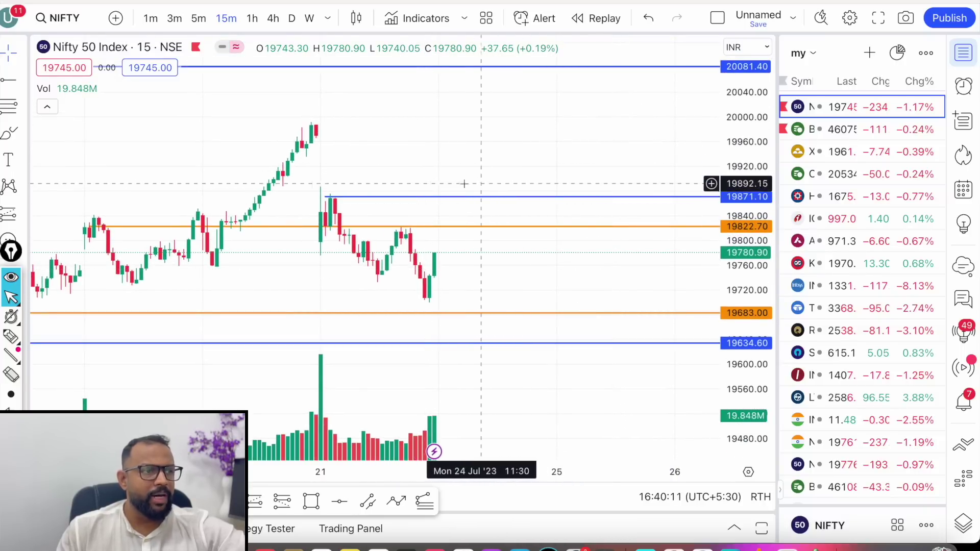
scroll(408, 117, up, 2)
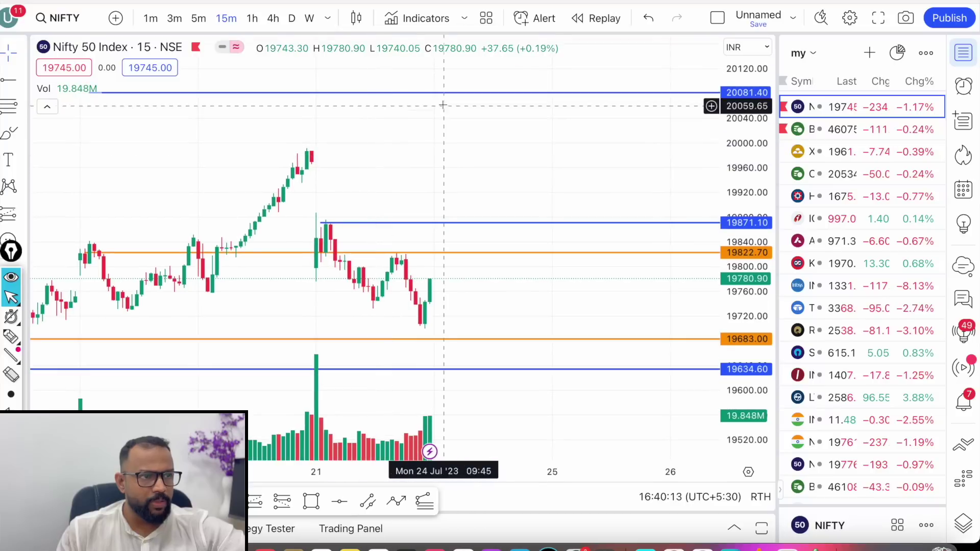
mouse_move(461, 99)
mouse_down()
mouse_move(444, 157)
mouse_move(462, 151)
mouse_up()
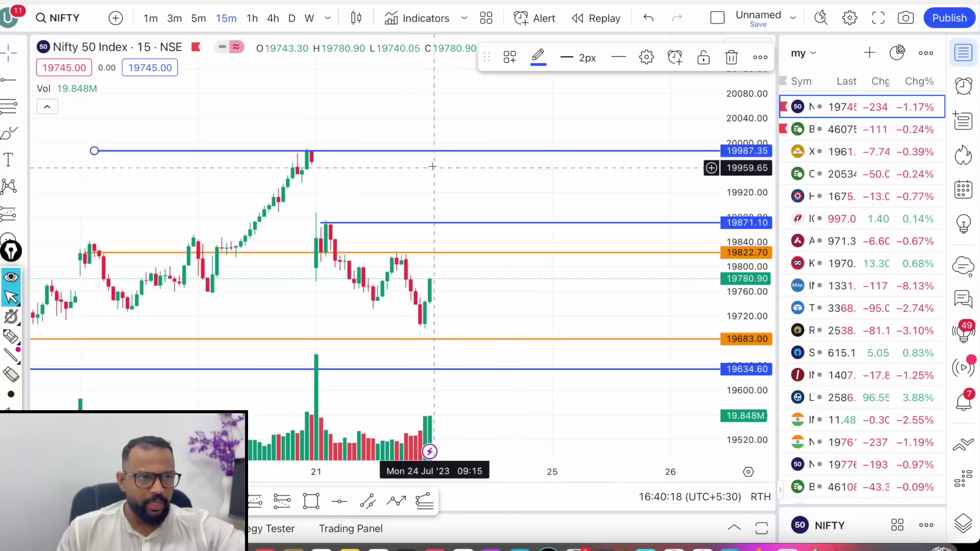
Sketch a possible upward path through 19822.70 and 19871.10 with handwritten notes on the Nifty chart, and clear the ink.
drag(411, 182, 407, 176)
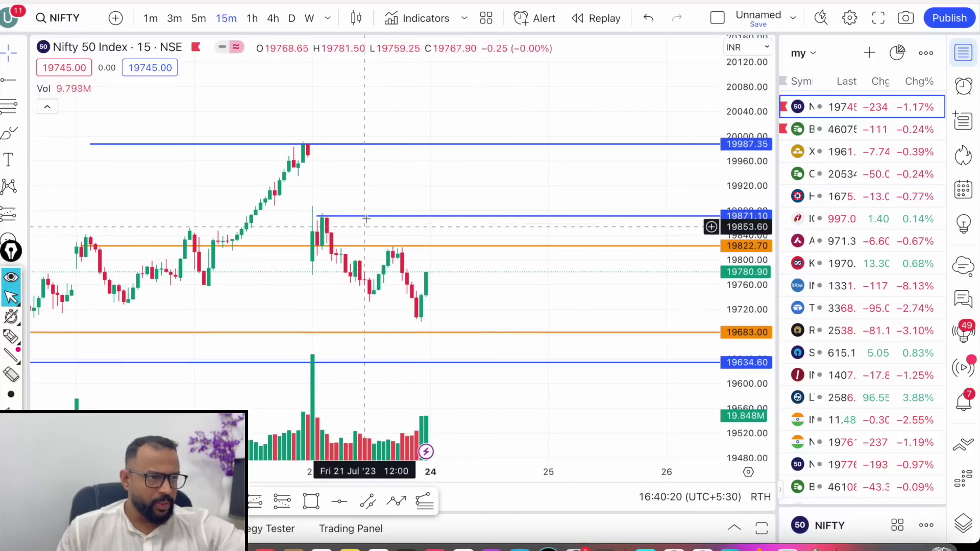
drag(447, 177, 477, 140)
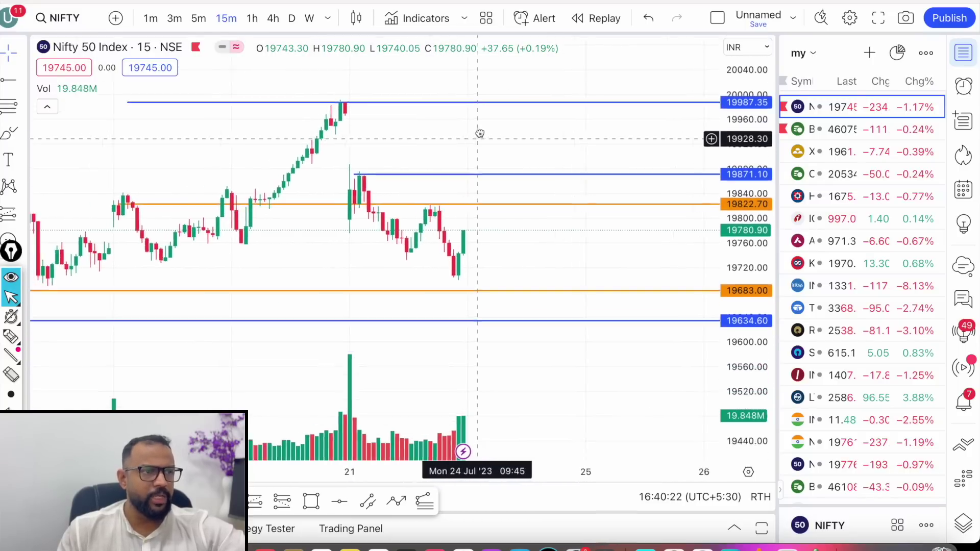
click(11, 336)
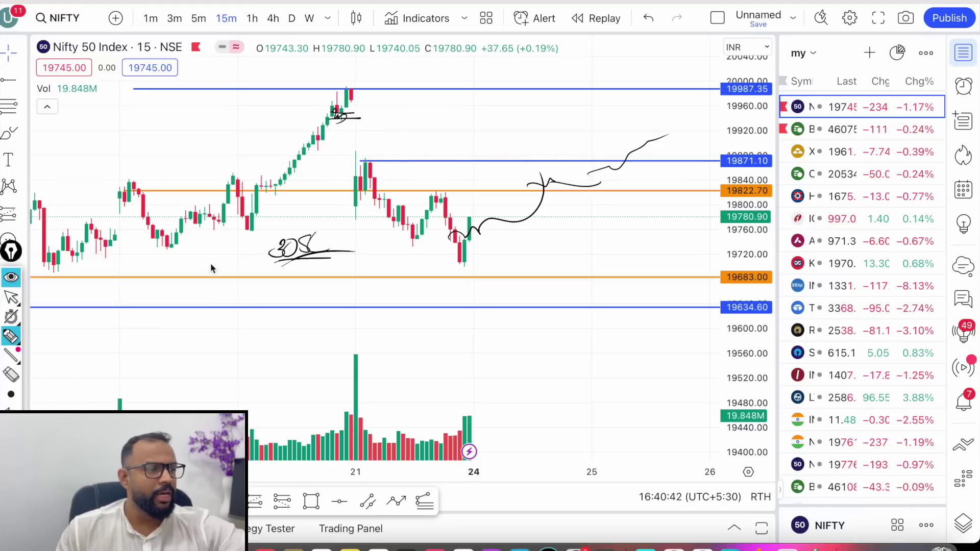
click(11, 452)
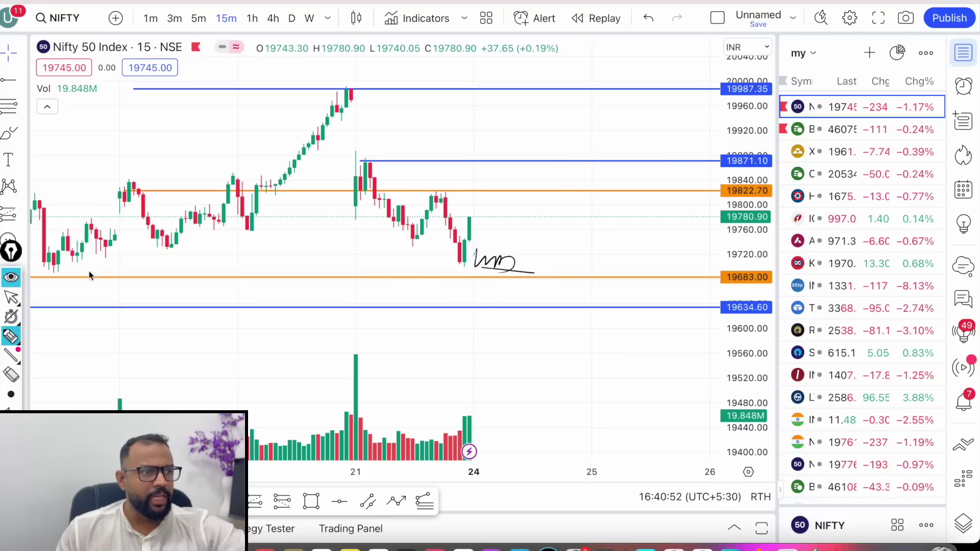
click(10, 300)
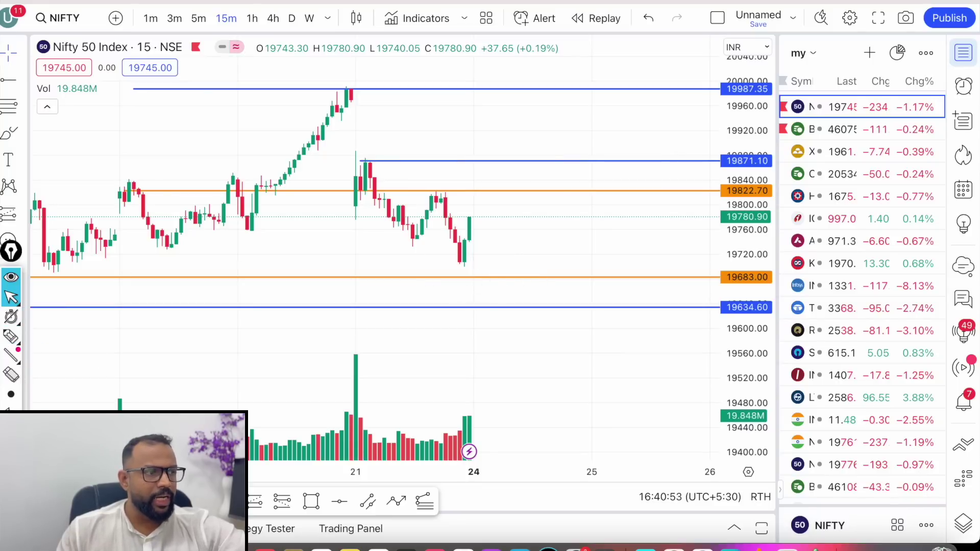
Lower the 19634.60 blue level to 19563.25, anchoring it at the earlier swing high before the 17 July rally.
scroll(427, 322, down, 5)
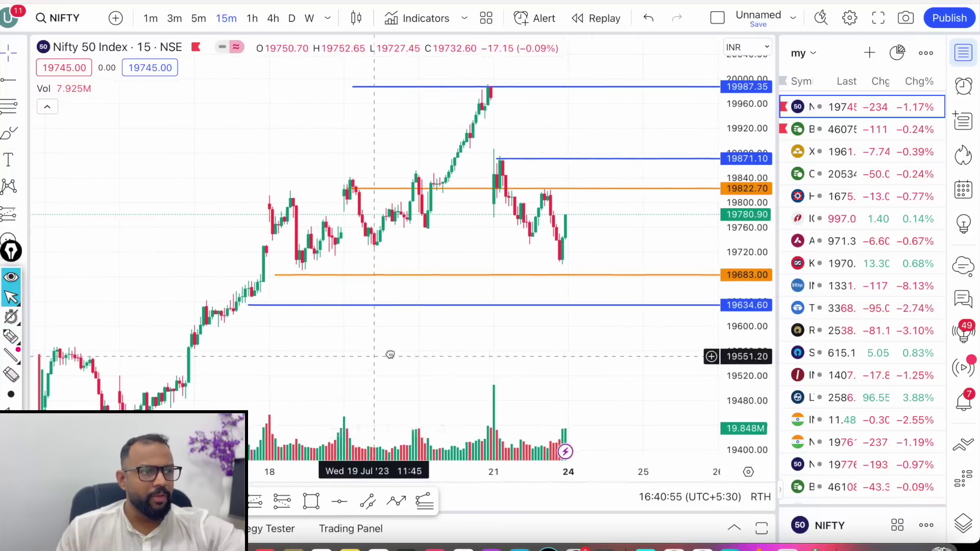
drag(357, 287, 148, 331)
drag(468, 307, 483, 298)
drag(414, 354, 361, 324)
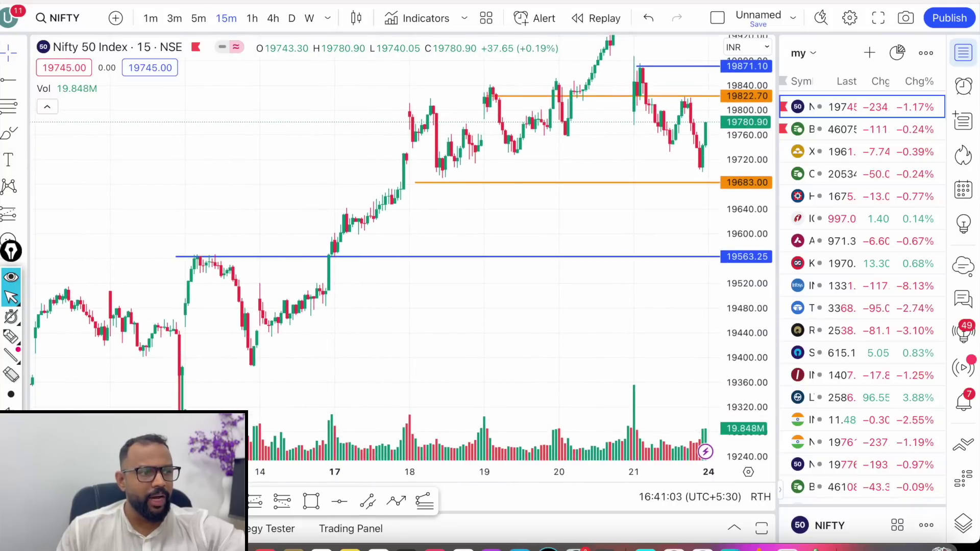
Add a second blue horizontal ray below the 19563.25 level and adjust it to 19453.60.
click(193, 332)
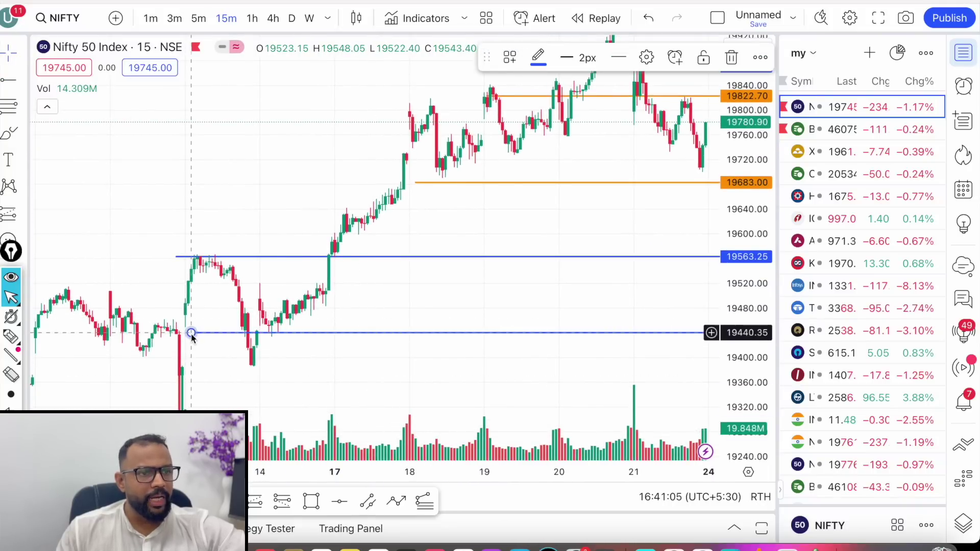
drag(430, 304, 427, 315)
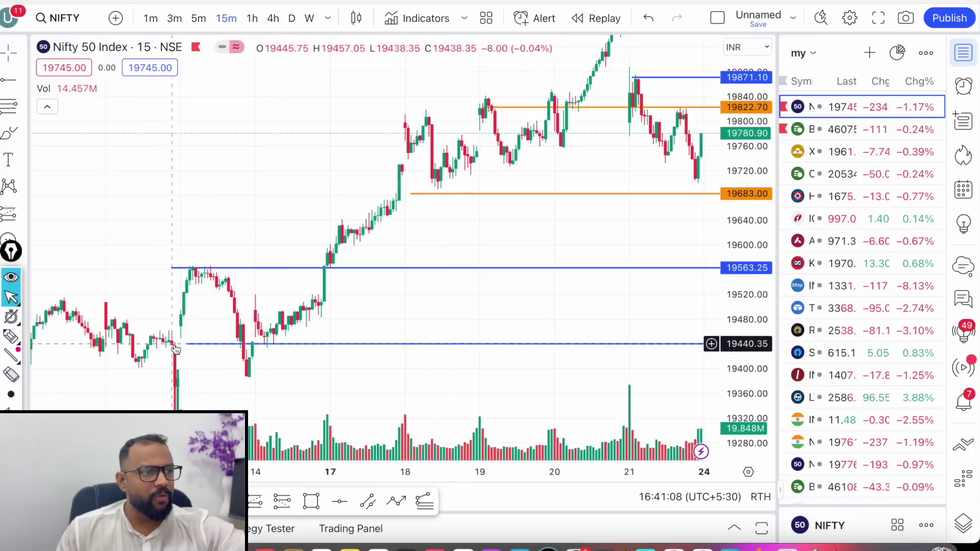
drag(175, 344, 172, 335)
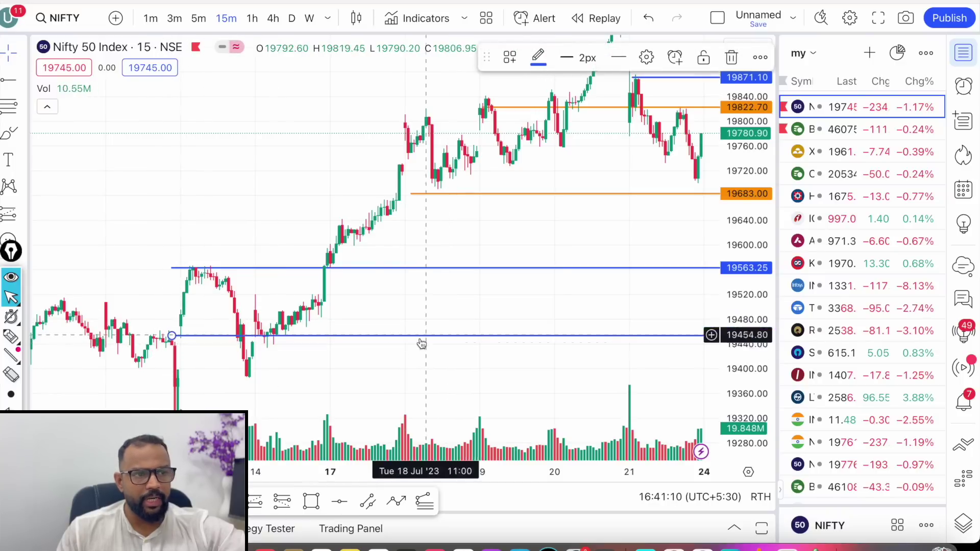
drag(428, 346, 413, 381)
drag(435, 469, 226, 470)
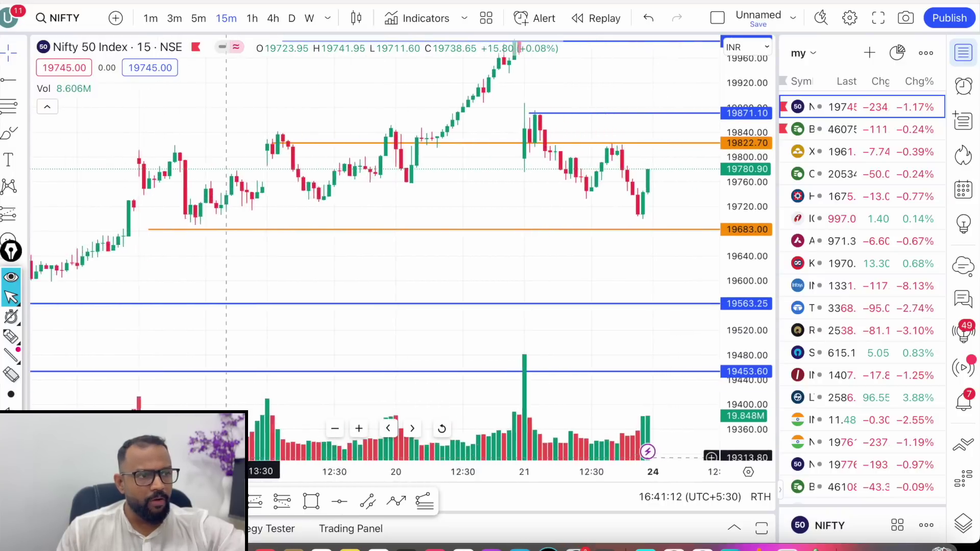
scroll(393, 294, right, 10)
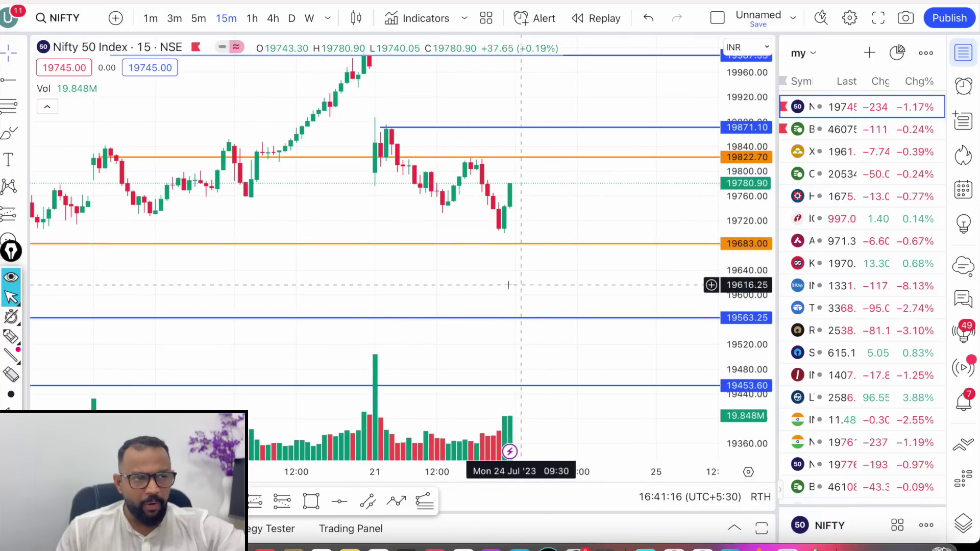
drag(574, 285, 551, 315)
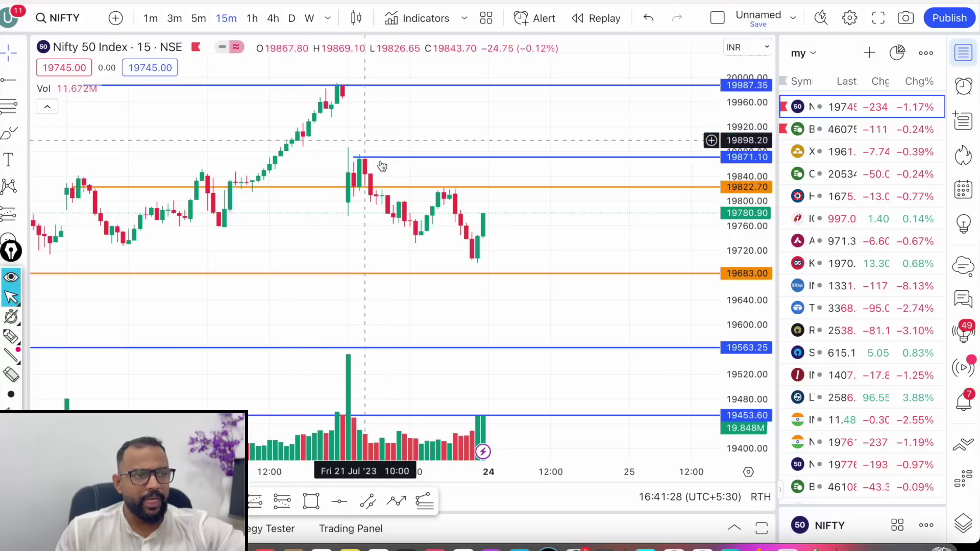
drag(491, 123, 594, 147)
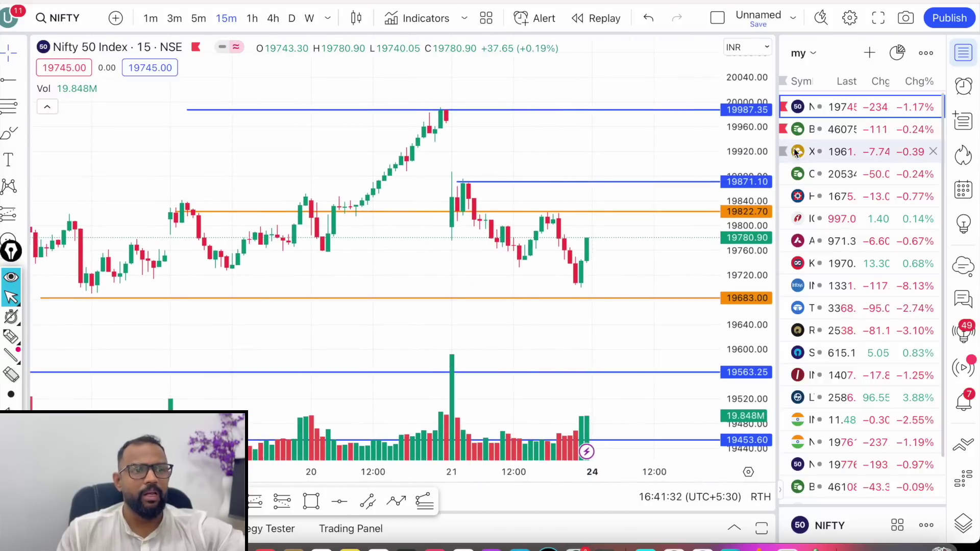
Open the Nifty Bank chart from the watchlist and lower the 45980.65 orange level to 45950.05.
click(796, 129)
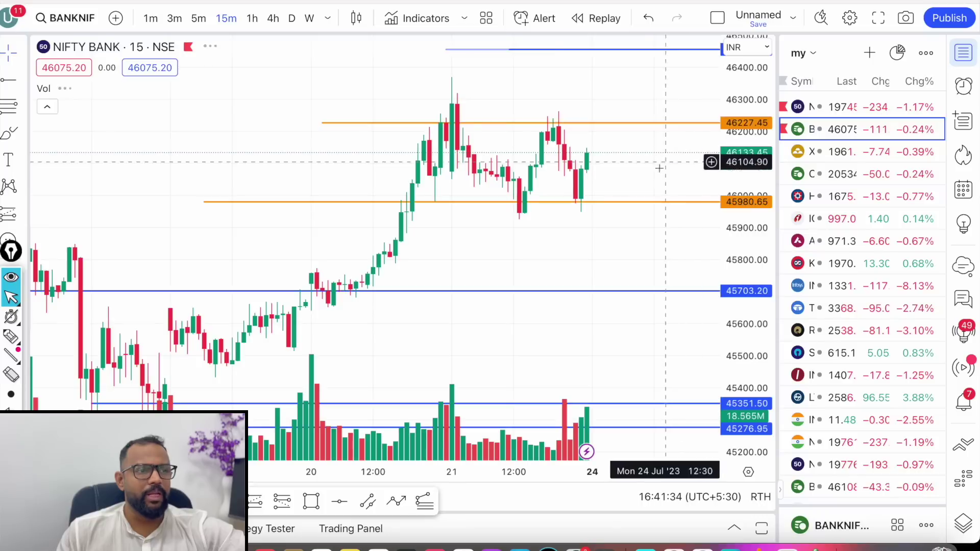
drag(644, 225, 573, 279)
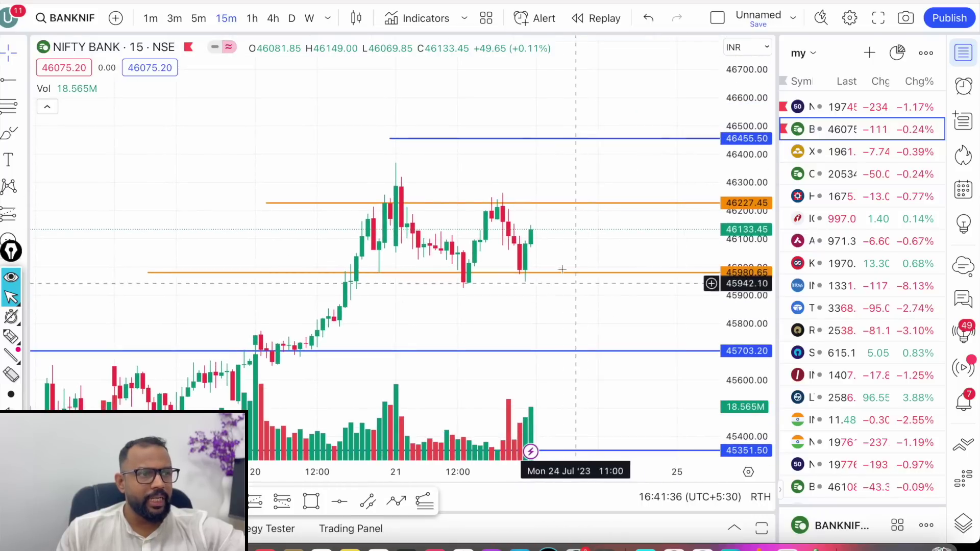
drag(148, 272, 223, 283)
drag(412, 300, 389, 315)
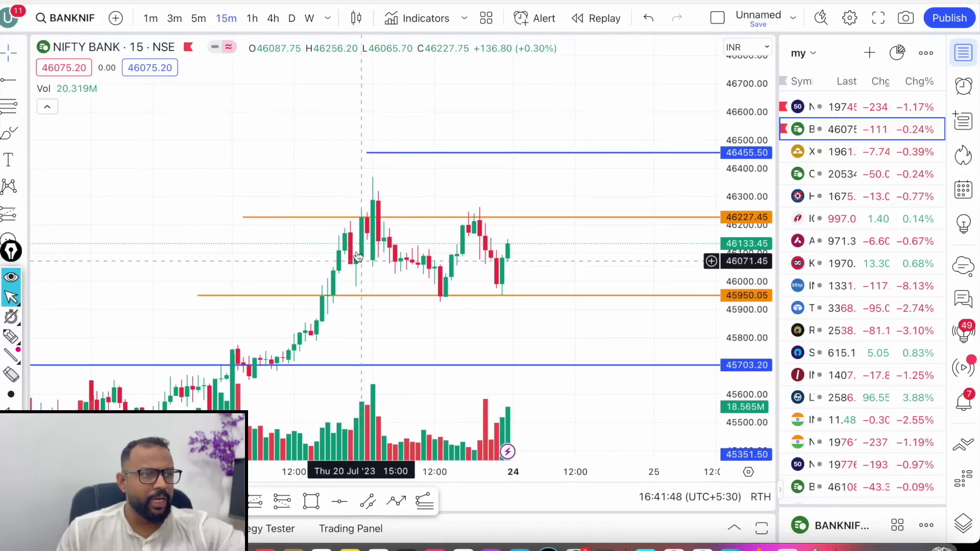
Re-anchor the upper orange level at 46221.90 and lower the 46455.50 blue level to just above 46300.
mouse_move(241, 217)
mouse_down()
mouse_move(398, 230)
mouse_move(463, 222)
mouse_up()
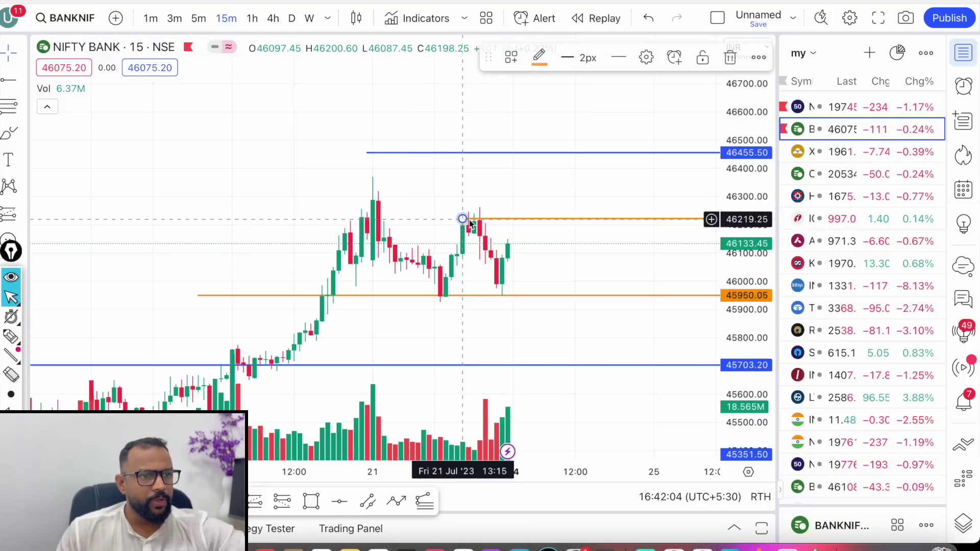
click(564, 267)
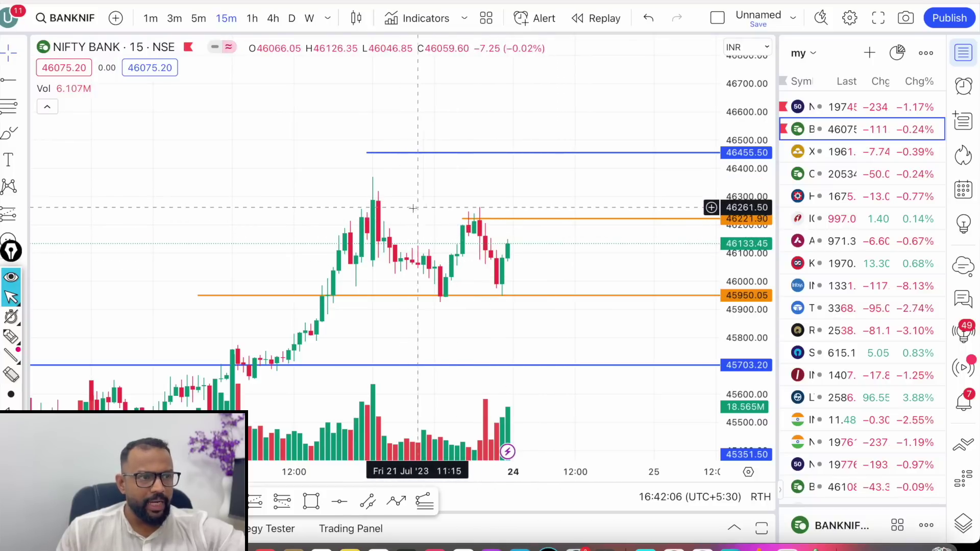
drag(368, 153, 375, 198)
click(488, 169)
click(423, 185)
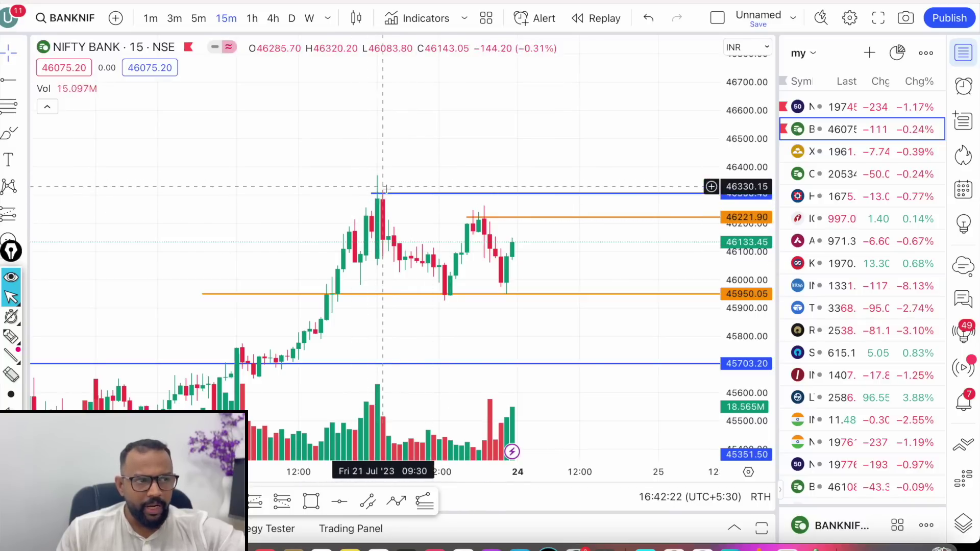
drag(411, 235, 388, 259)
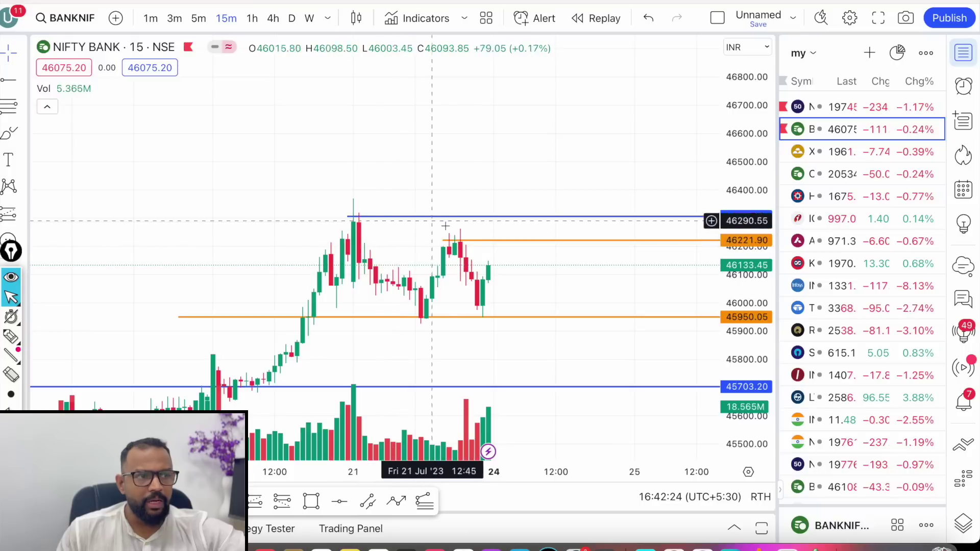
Sketch a freehand price path on the Nifty Bank chart rising from the 46221.90 orange level past the 46306.40 blue level.
click(11, 336)
drag(467, 224, 507, 204)
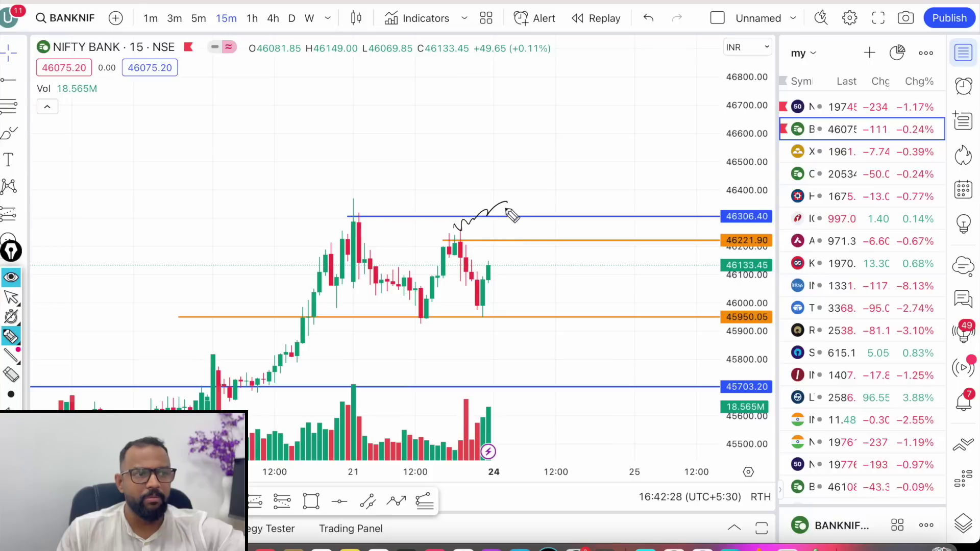
drag(503, 243, 523, 233)
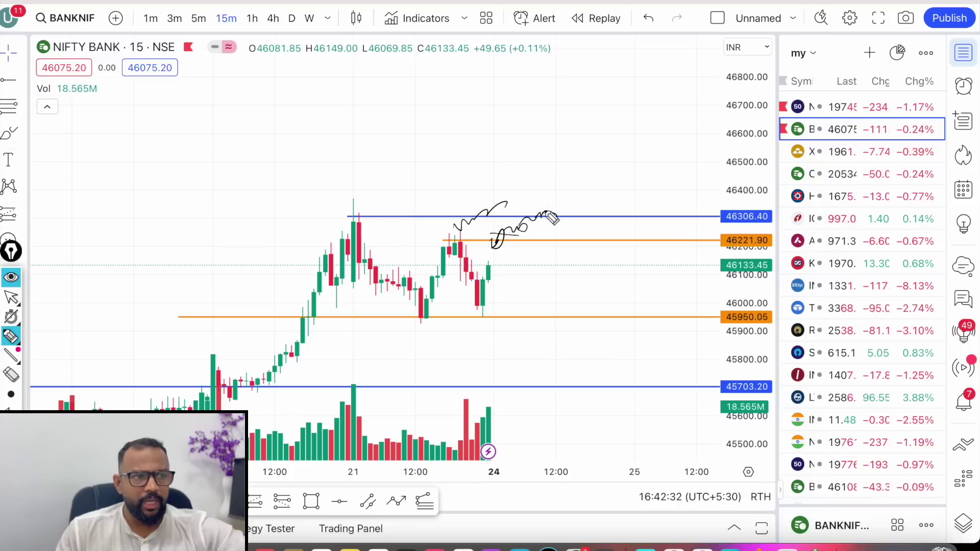
drag(563, 216, 575, 208)
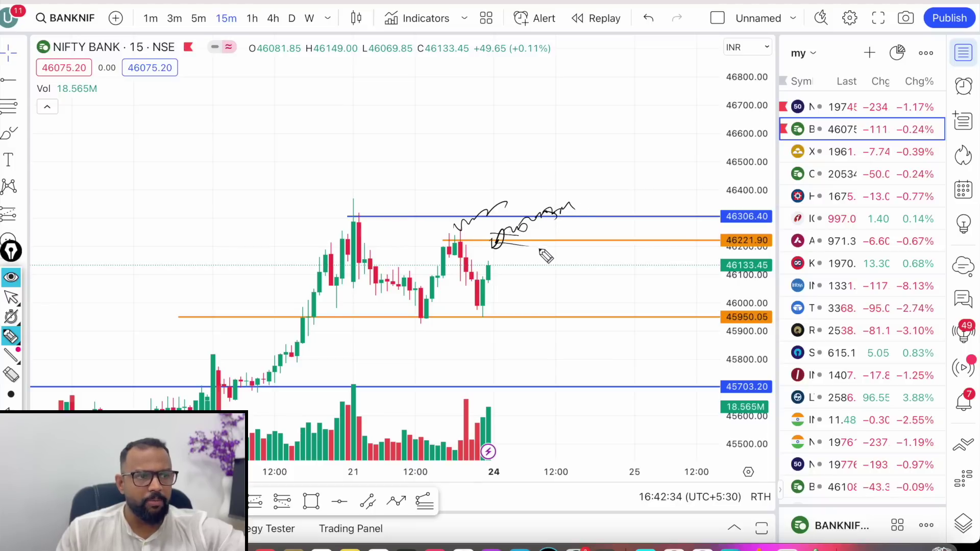
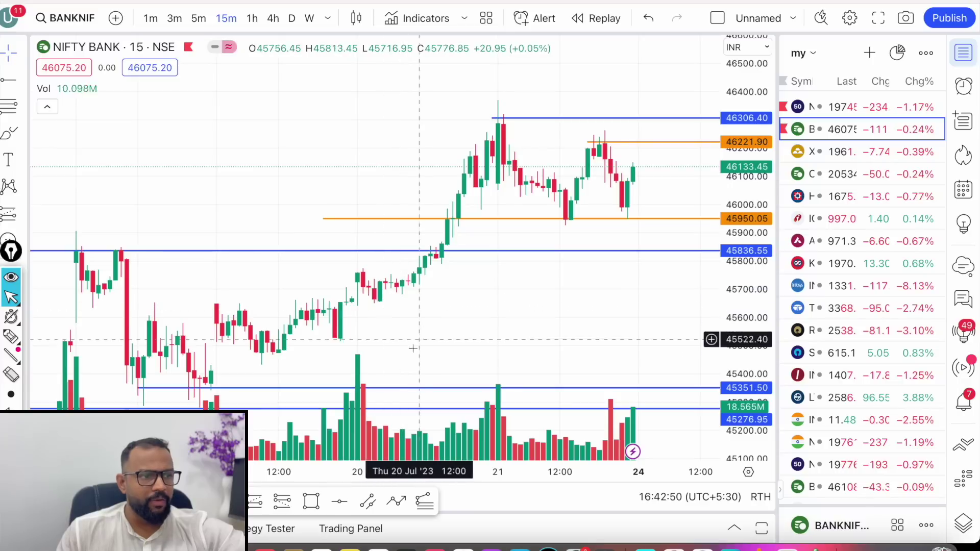
Raise the 45351.50 and 45276.95 blue levels on the Nifty Bank chart to 45657.05 and 45485.45.
drag(406, 395, 403, 327)
drag(382, 400, 404, 330)
drag(486, 287, 451, 328)
click(19, 333)
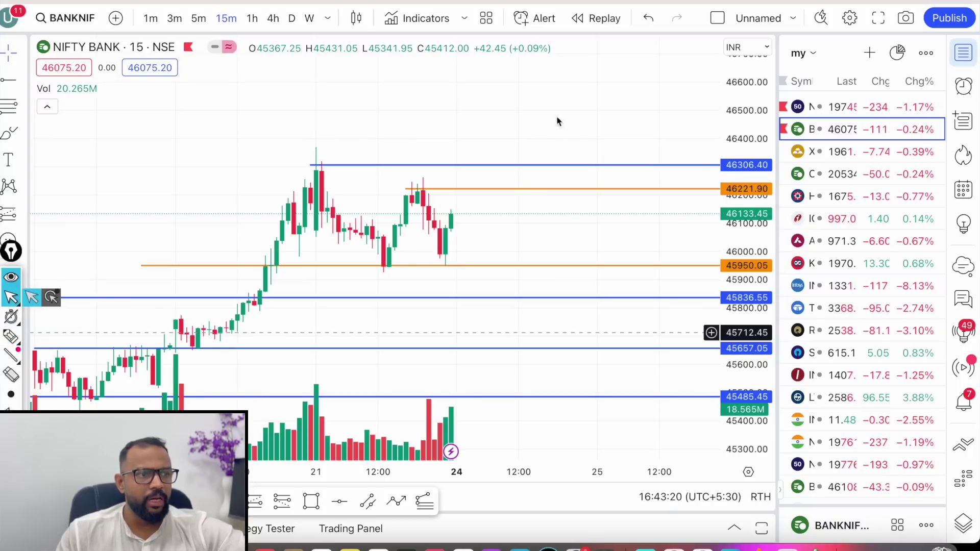
Open the Nifty Fin Service chart from the watchlist and raise the upper blue level to 20629.65.
click(837, 173)
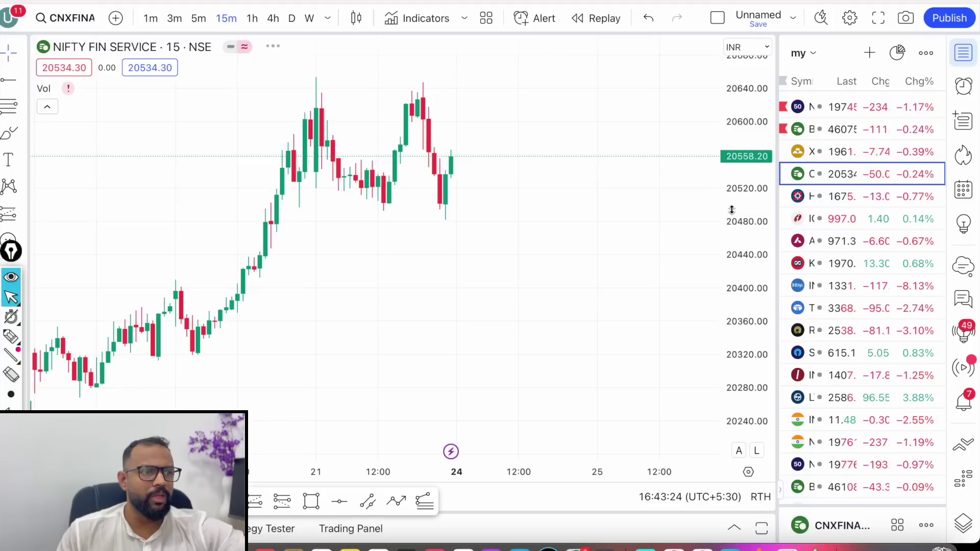
drag(731, 272, 523, 233)
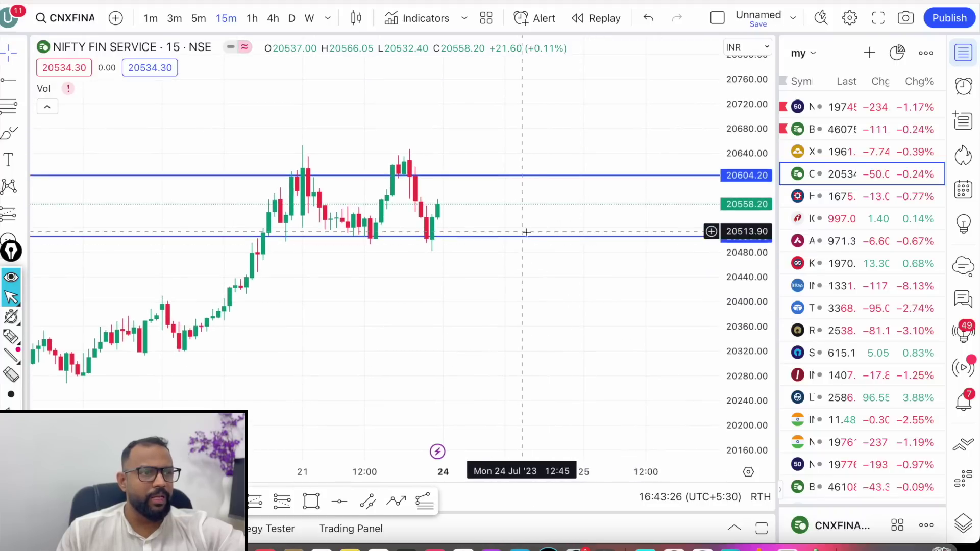
drag(520, 181, 545, 162)
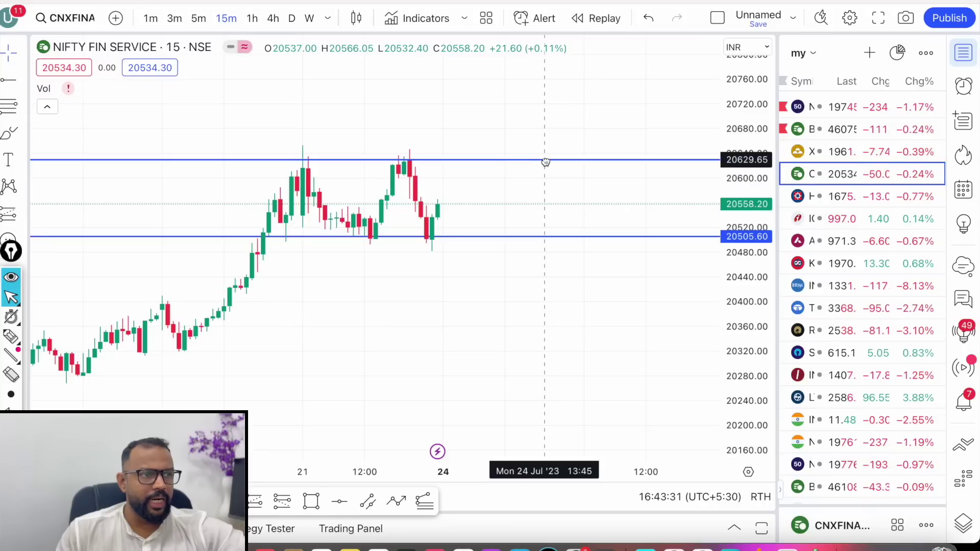
drag(545, 162, 545, 161)
click(543, 184)
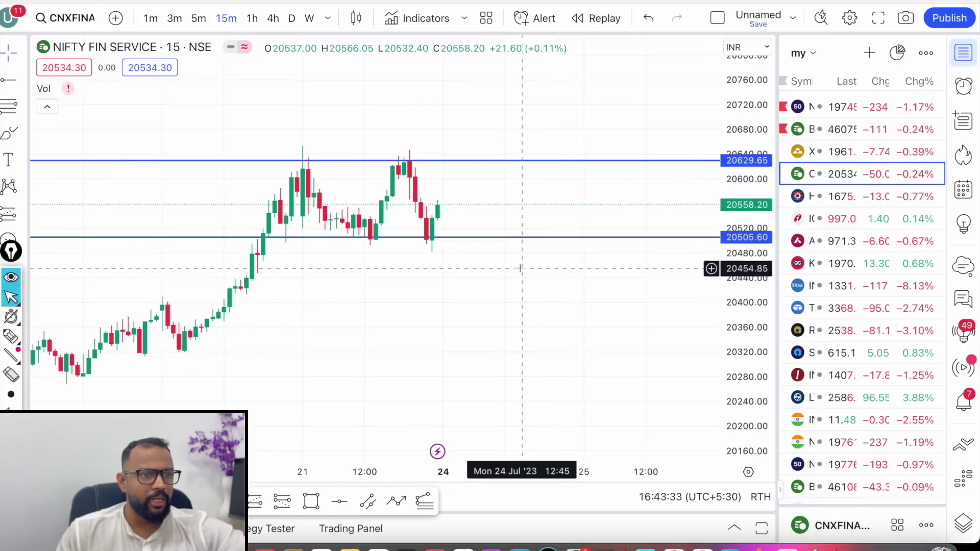
drag(520, 266, 510, 292)
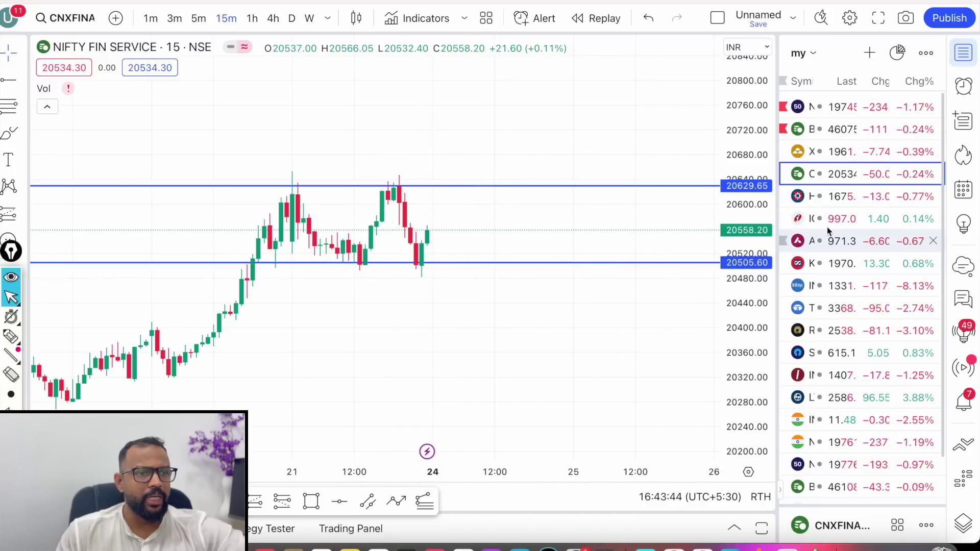
Open the HDFC Bank chart and lower the 1680.20 red level to 1675.55 and the 1685.25 blue level to 1675.60.
click(798, 199)
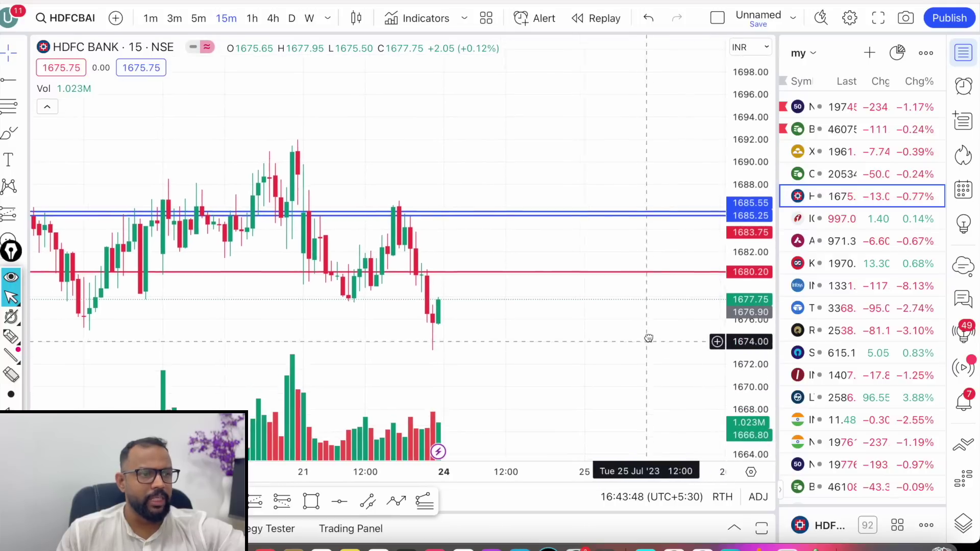
drag(618, 259, 610, 308)
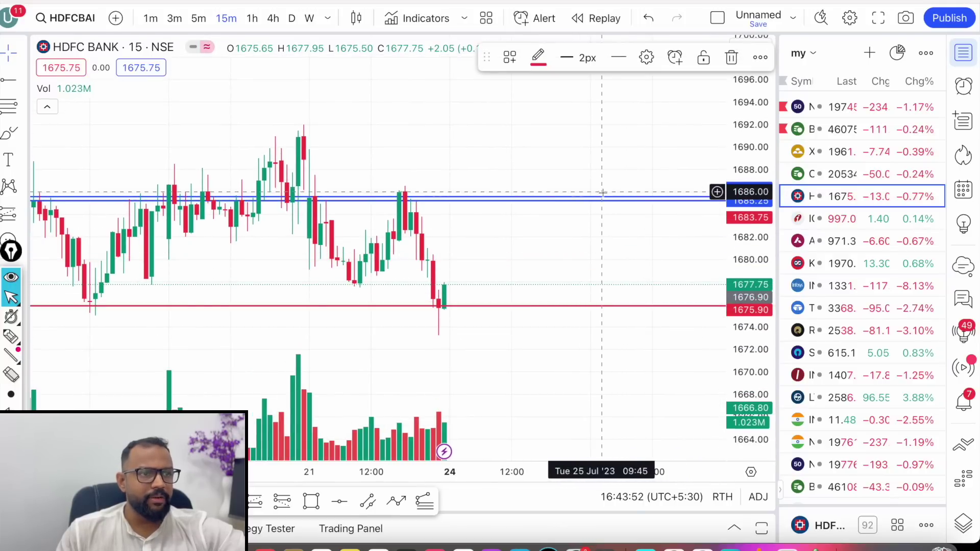
mouse_move(606, 203)
mouse_down()
mouse_move(586, 271)
mouse_move(593, 312)
mouse_move(580, 310)
mouse_up()
click(544, 328)
drag(527, 329, 470, 329)
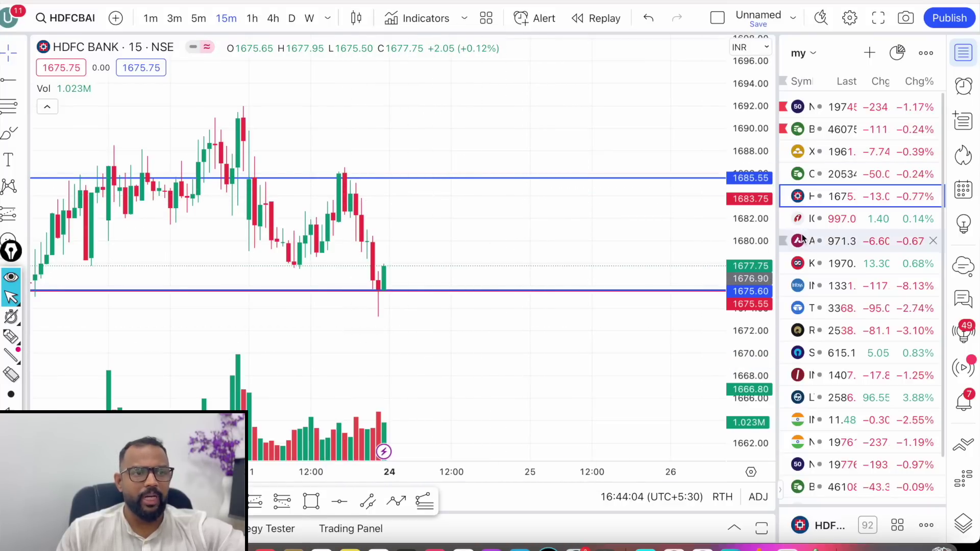
Open the ICICI Bank chart and raise the red level to 989.95 and the orange level to 989.80.
click(820, 221)
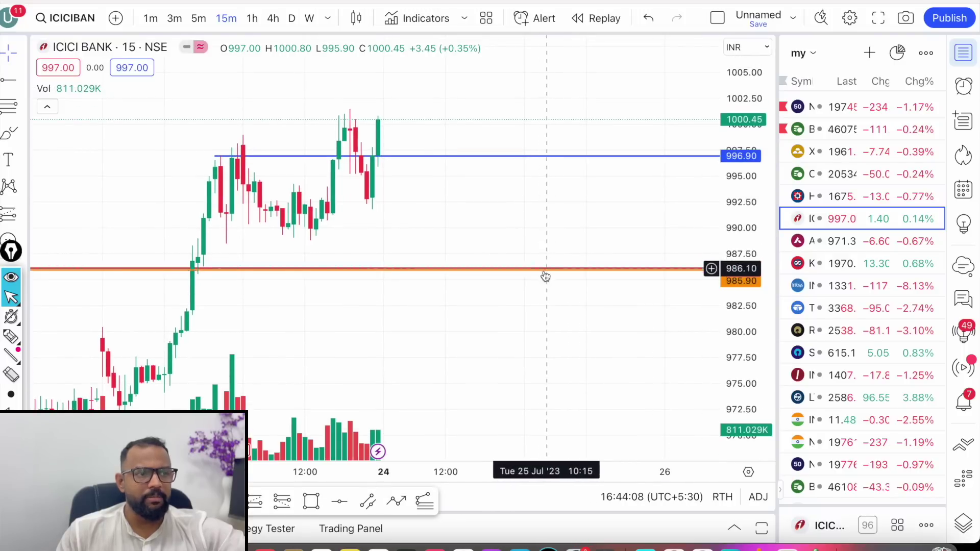
drag(548, 274, 570, 234)
drag(560, 275, 574, 247)
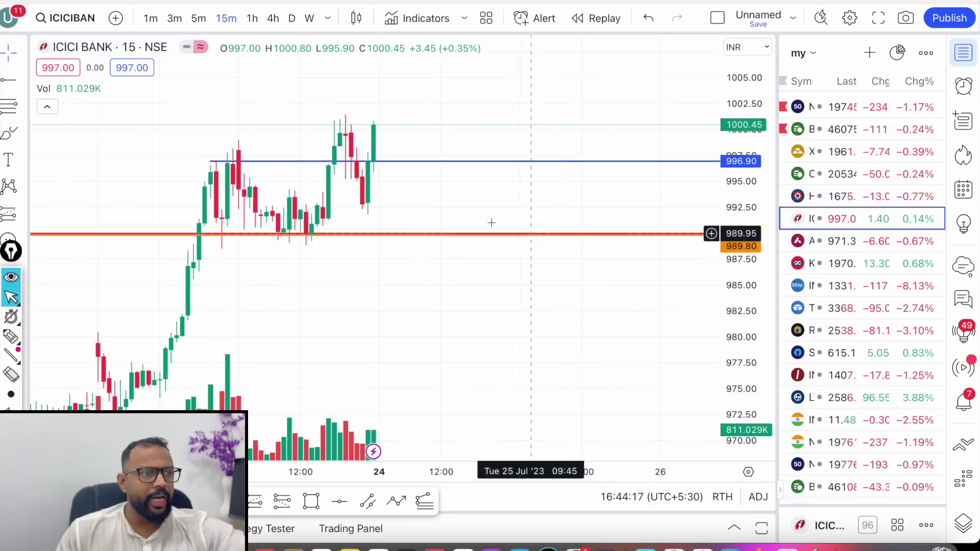
drag(446, 283, 420, 253)
drag(370, 305, 396, 326)
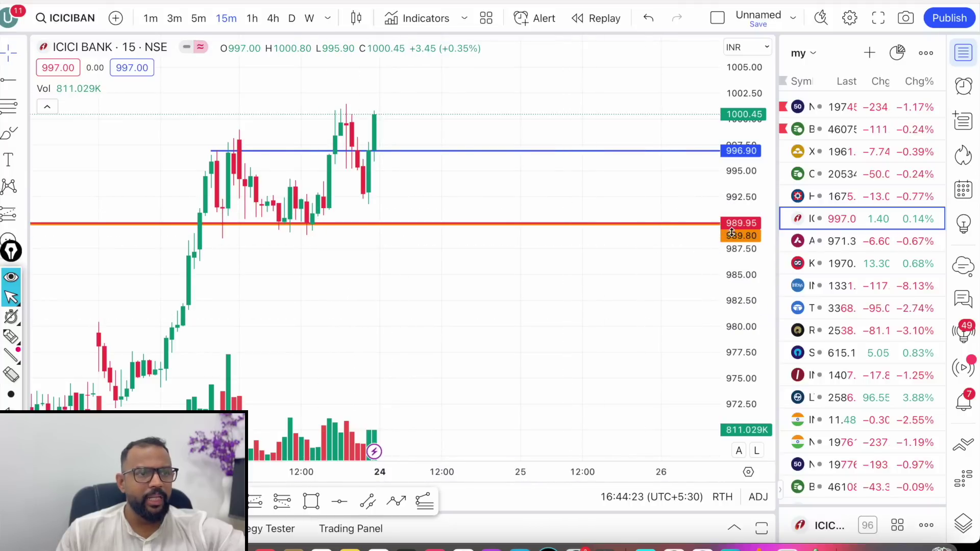
Open the Axis Bank chart and lower the lower blue level to 968.50 and the orange level to 968.10.
click(835, 245)
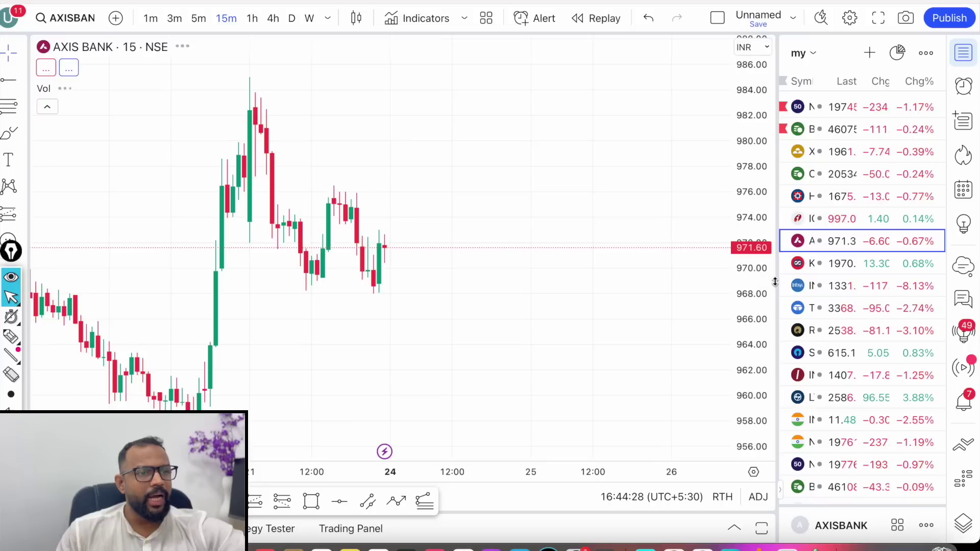
drag(736, 316, 733, 354)
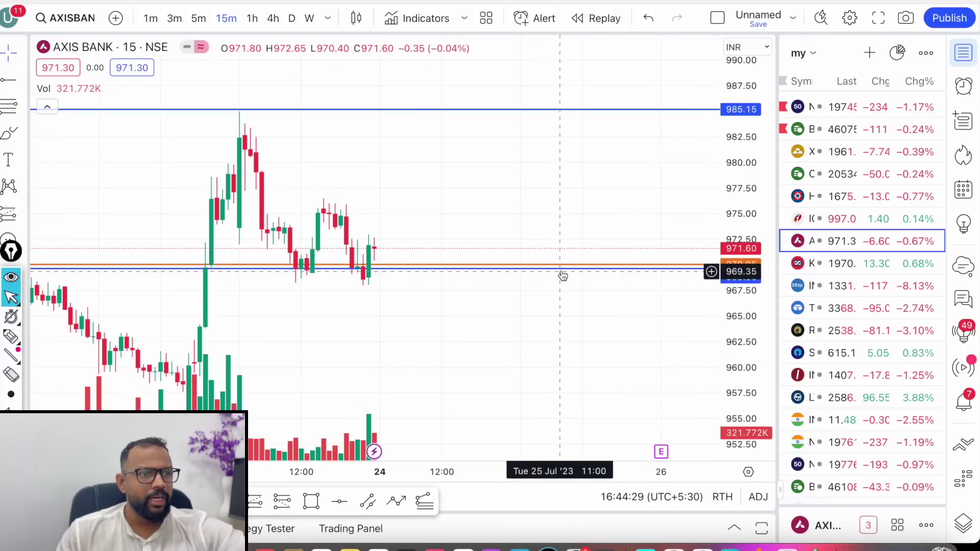
drag(565, 281, 537, 305)
click(551, 308)
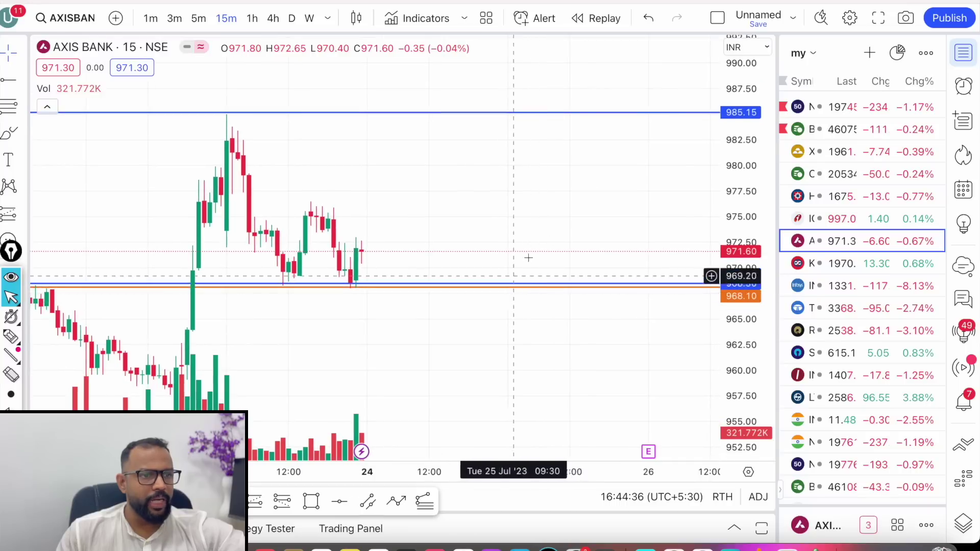
drag(598, 307, 633, 294)
drag(494, 295, 494, 264)
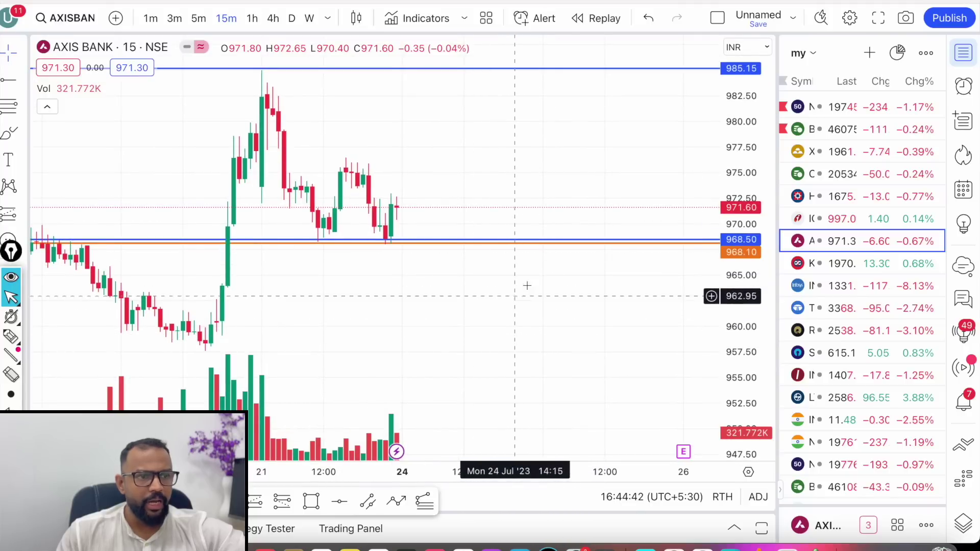
drag(591, 246, 549, 232)
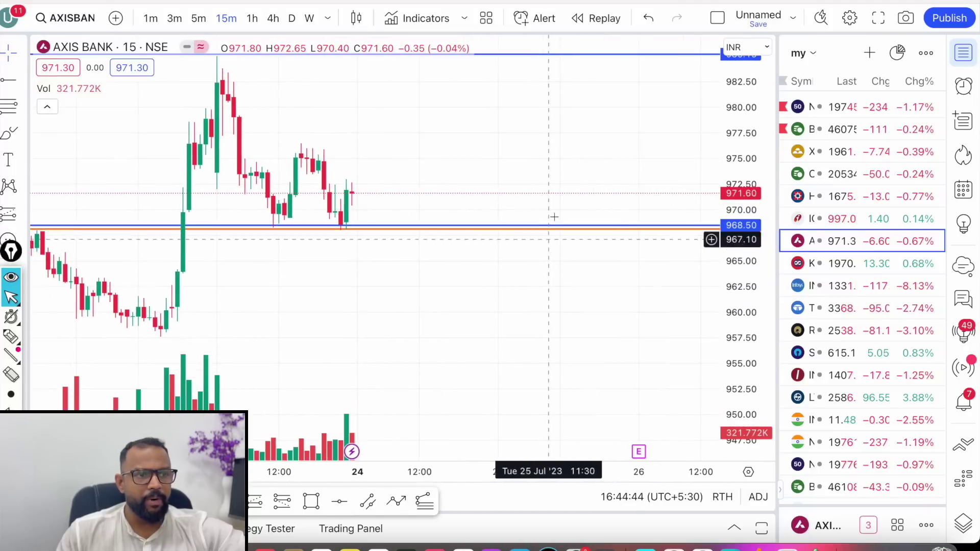
Open the Kotak Mahindra Bank chart and raise the blue level to 1949.10 and the 1929.50 red level to 1949.90.
click(817, 263)
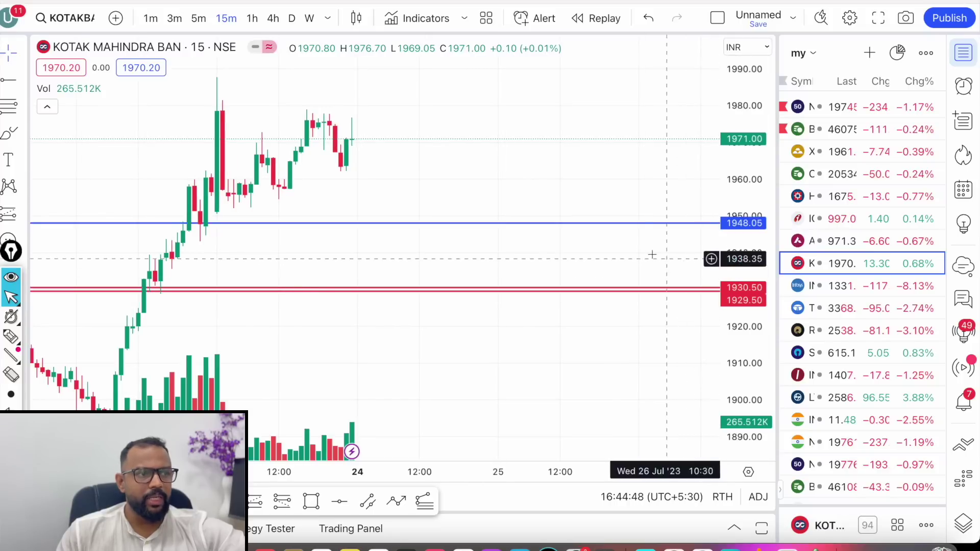
drag(620, 227, 624, 222)
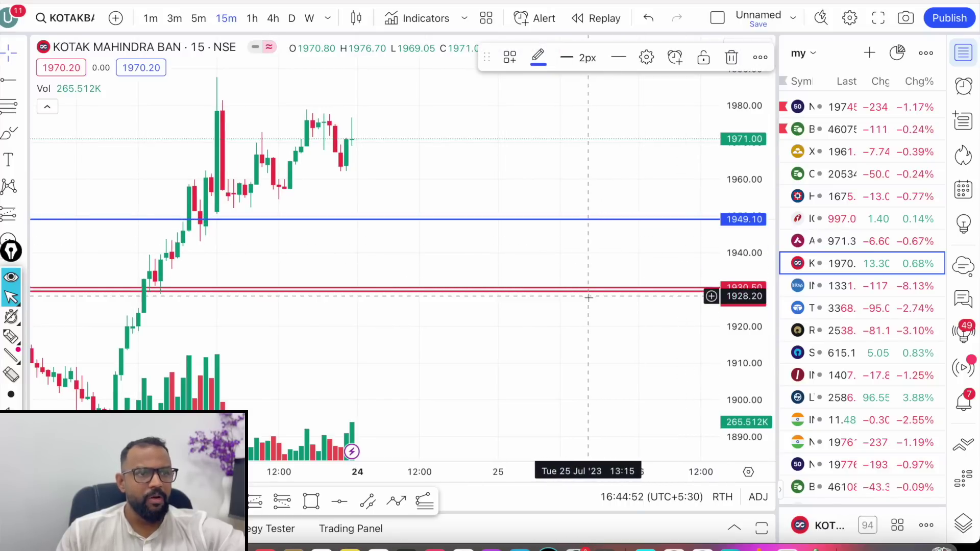
drag(591, 299, 602, 275)
drag(496, 275, 495, 272)
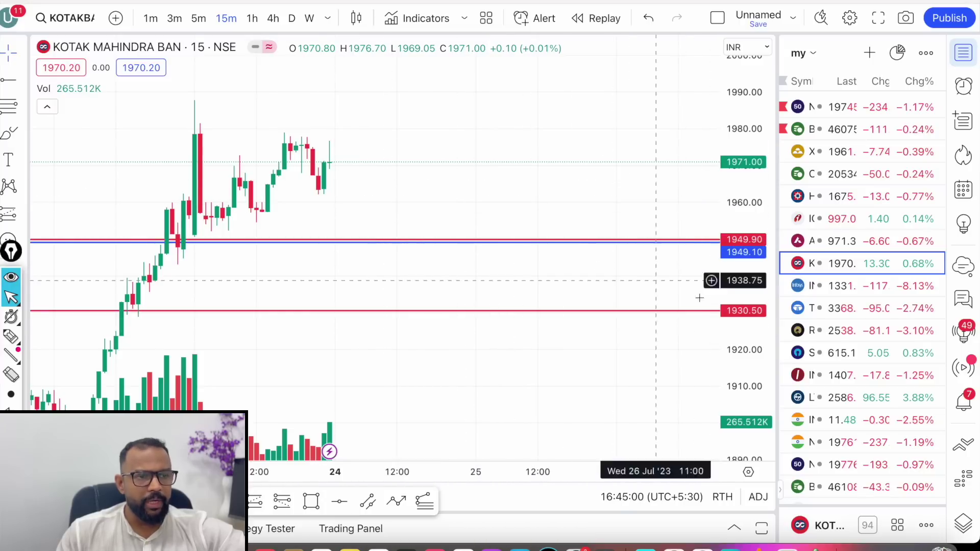
Open the Infosys chart and raise the 1300.05 and 1275.90 red levels to 1320.90 and 1299.20, and the 1280.35 blue level to 1319.10.
click(825, 287)
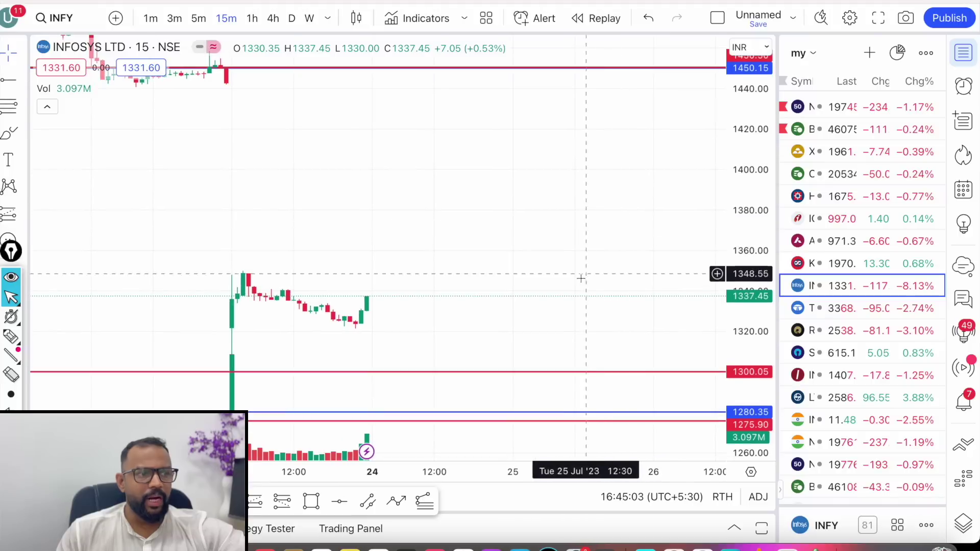
mouse_move(528, 330)
mouse_down()
mouse_move(560, 289)
mouse_move(551, 290)
mouse_up()
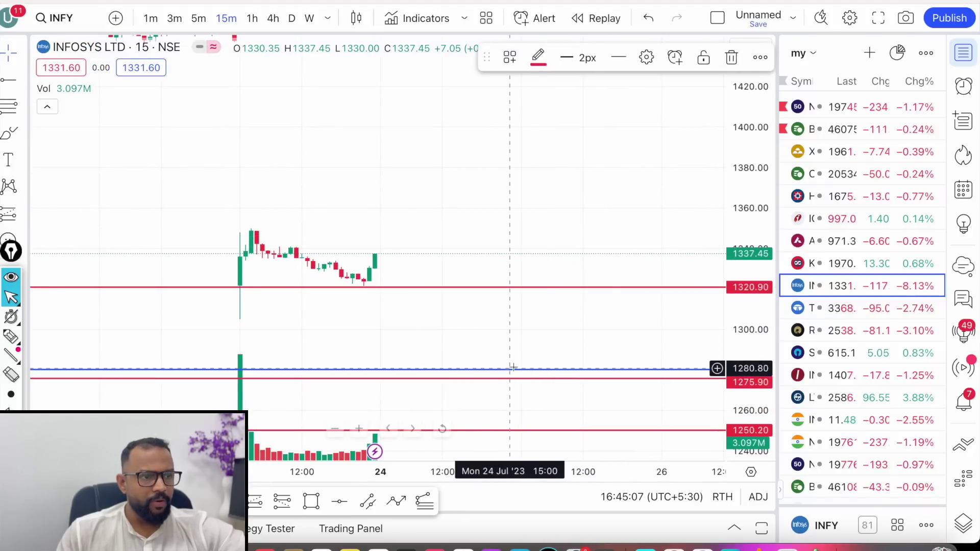
click(515, 368)
drag(511, 367, 560, 294)
drag(469, 316, 443, 285)
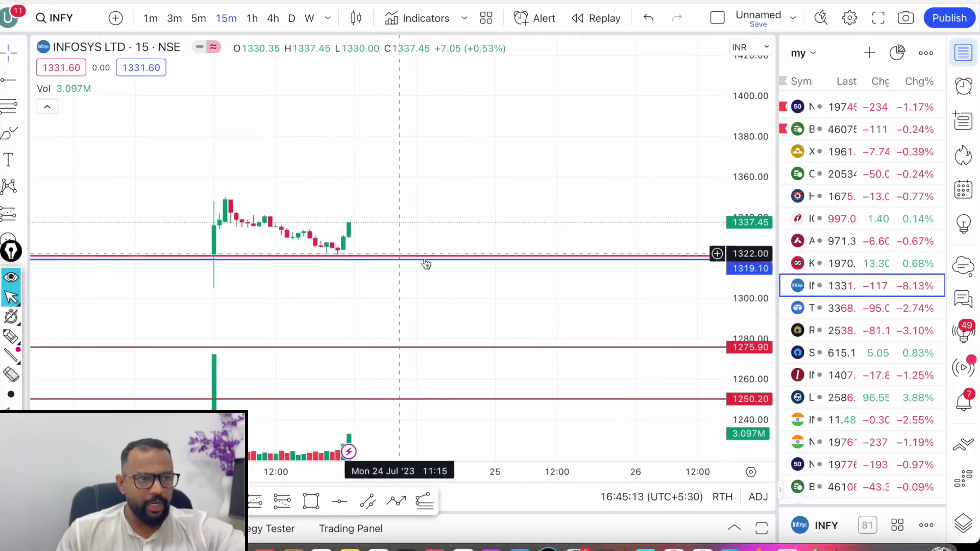
drag(564, 349, 610, 305)
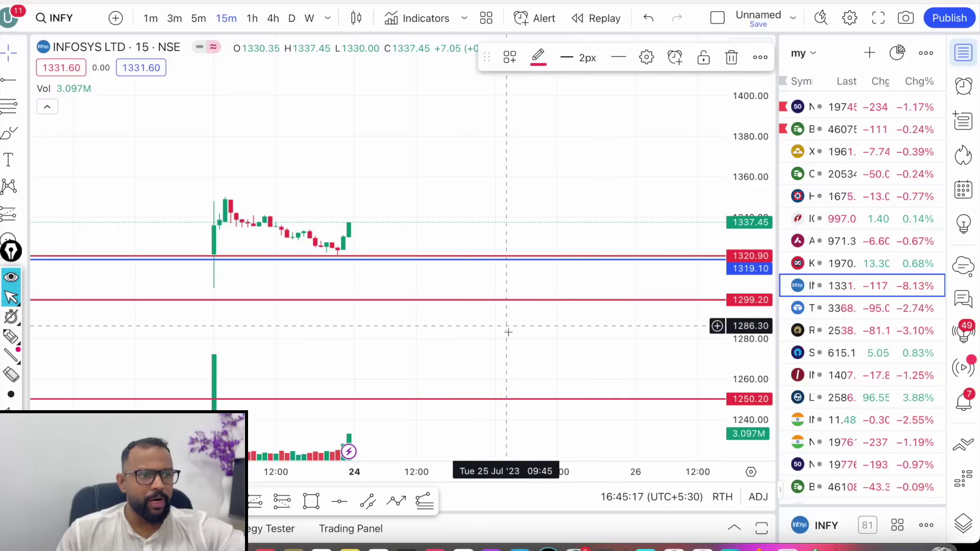
drag(478, 299, 424, 296)
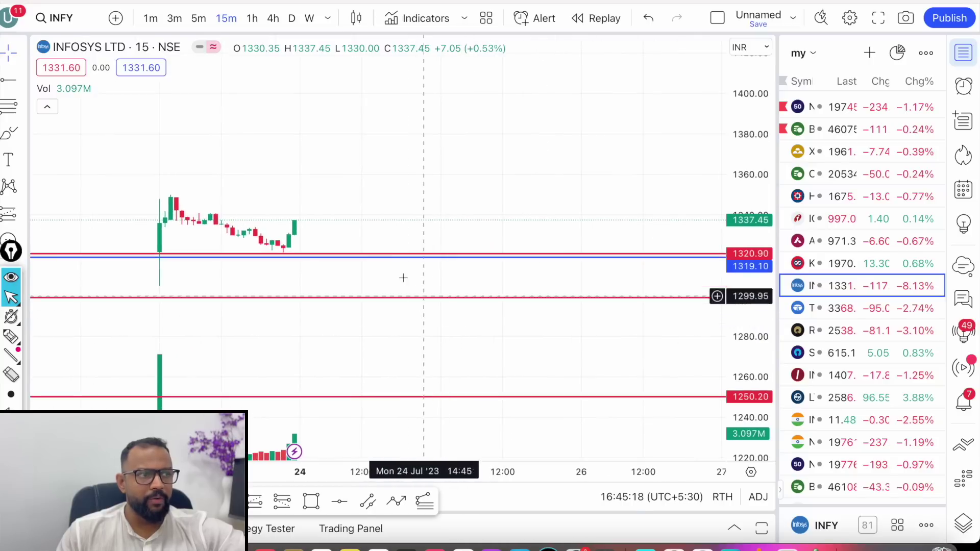
Open the TCS chart and move the 3330.80 red level to 3366.55 and the 3441.60 blue level to 3365.50.
click(817, 313)
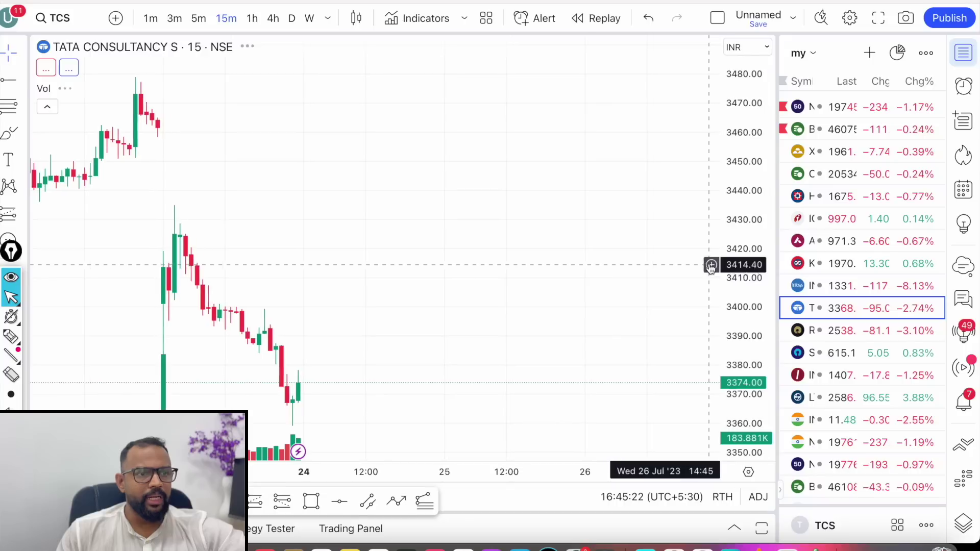
scroll(565, 273, left, 4)
drag(555, 251, 562, 232)
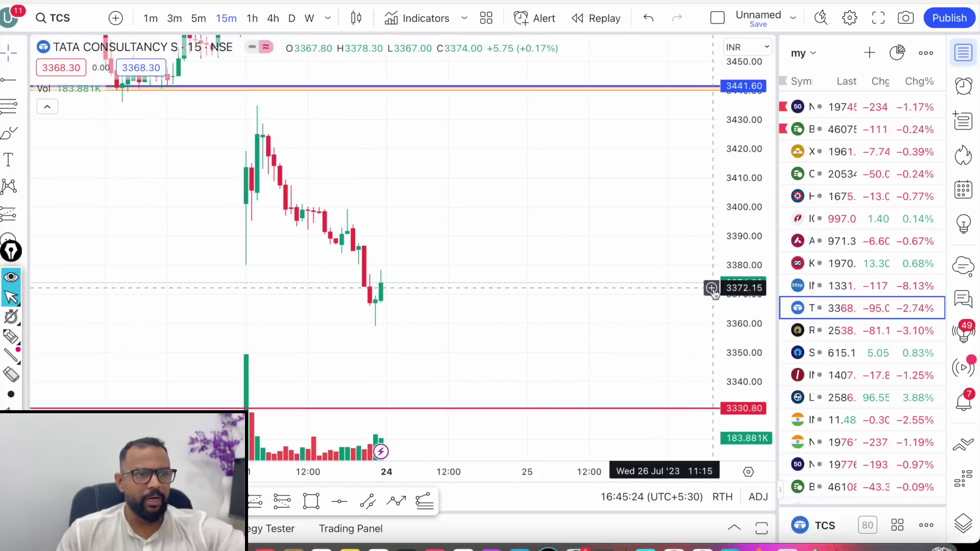
drag(609, 414, 657, 305)
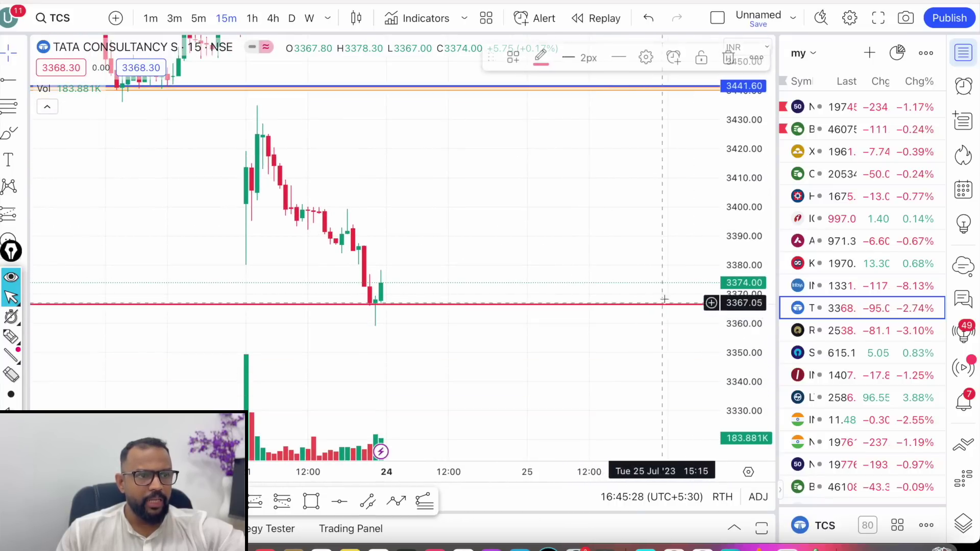
mouse_move(637, 88)
mouse_down()
mouse_move(609, 177)
mouse_move(611, 308)
mouse_up()
click(592, 347)
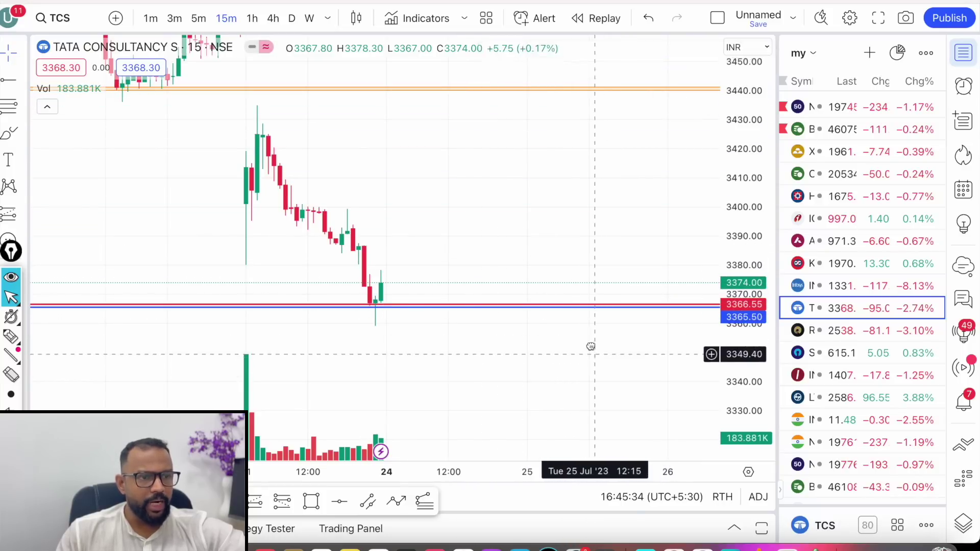
Lower the pair of orange lines near 3440 on the TCS chart to about 3330.
drag(591, 347, 582, 327)
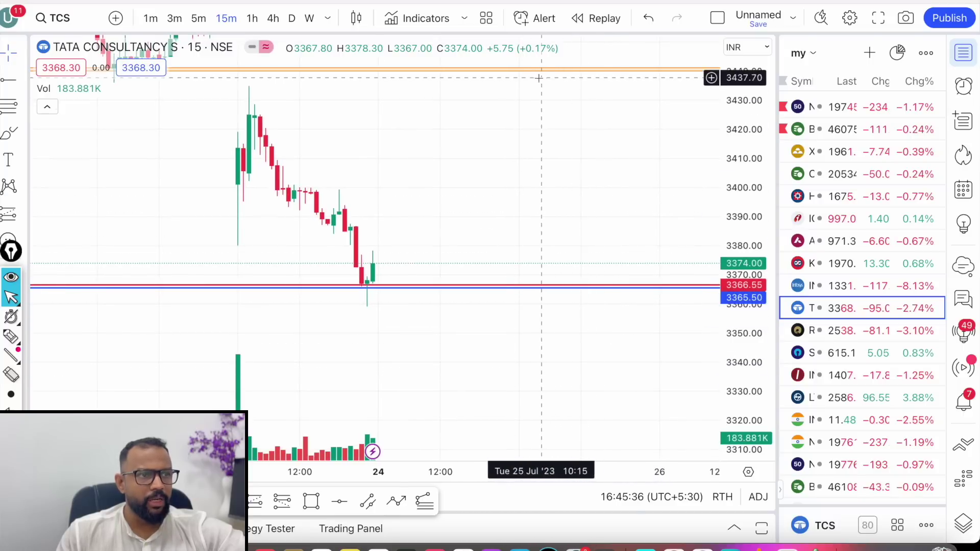
drag(549, 74, 468, 389)
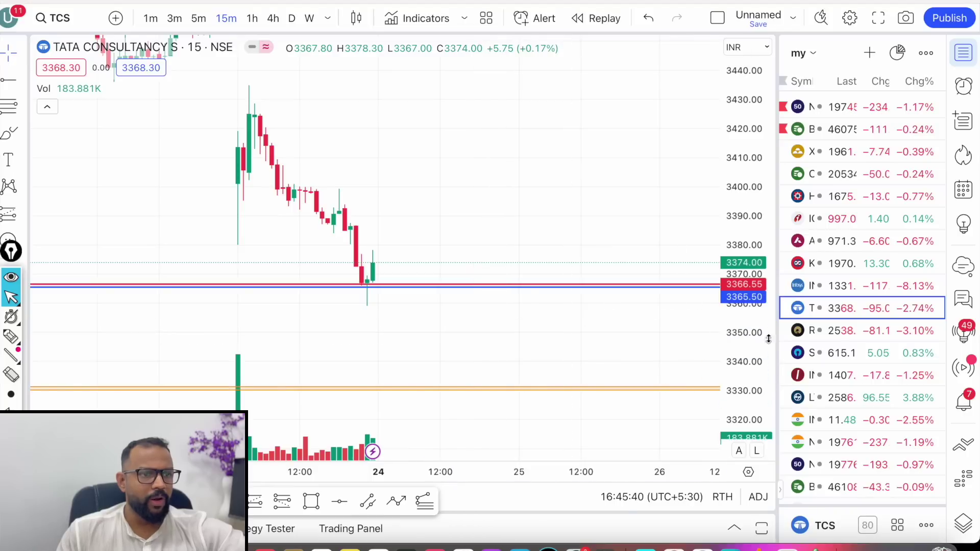
Open the Reliance chart and raise the 2519.60 blue level to 2525.95 and the 2500.30 red level to 2524.40.
click(822, 330)
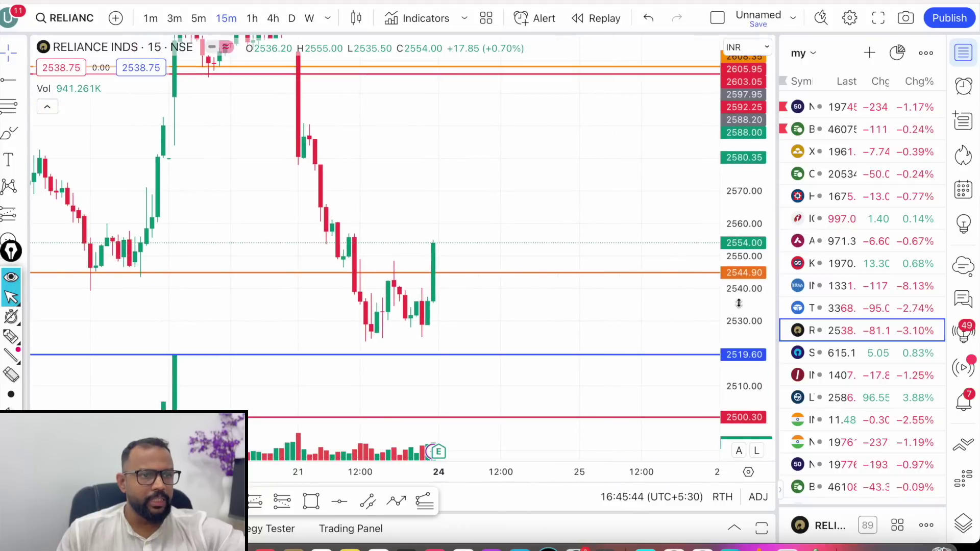
drag(587, 328, 603, 315)
drag(577, 379, 605, 318)
click(582, 330)
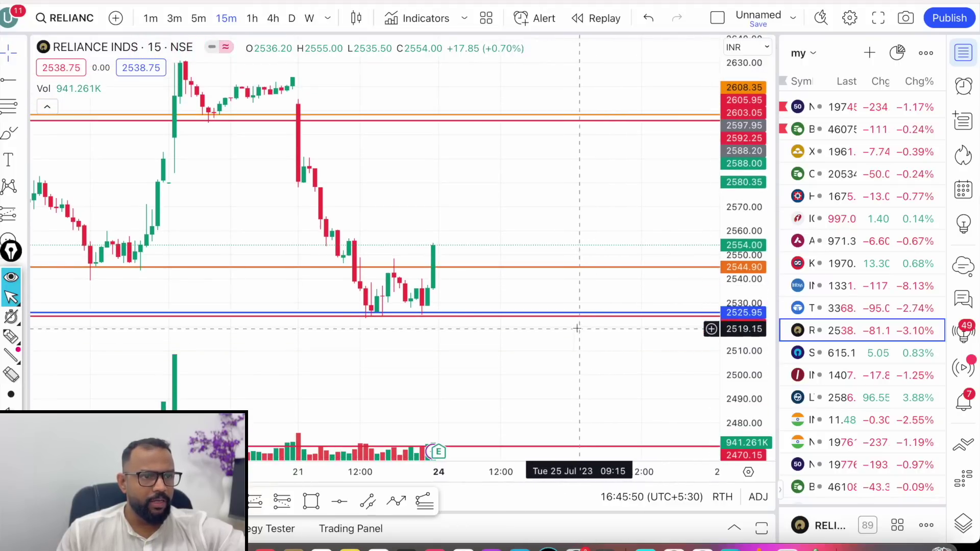
scroll(585, 319, right, 3)
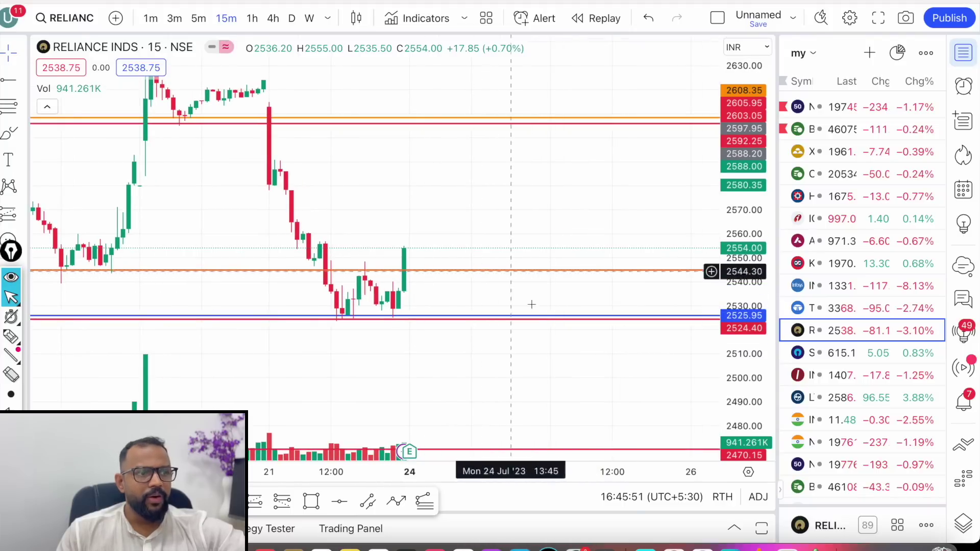